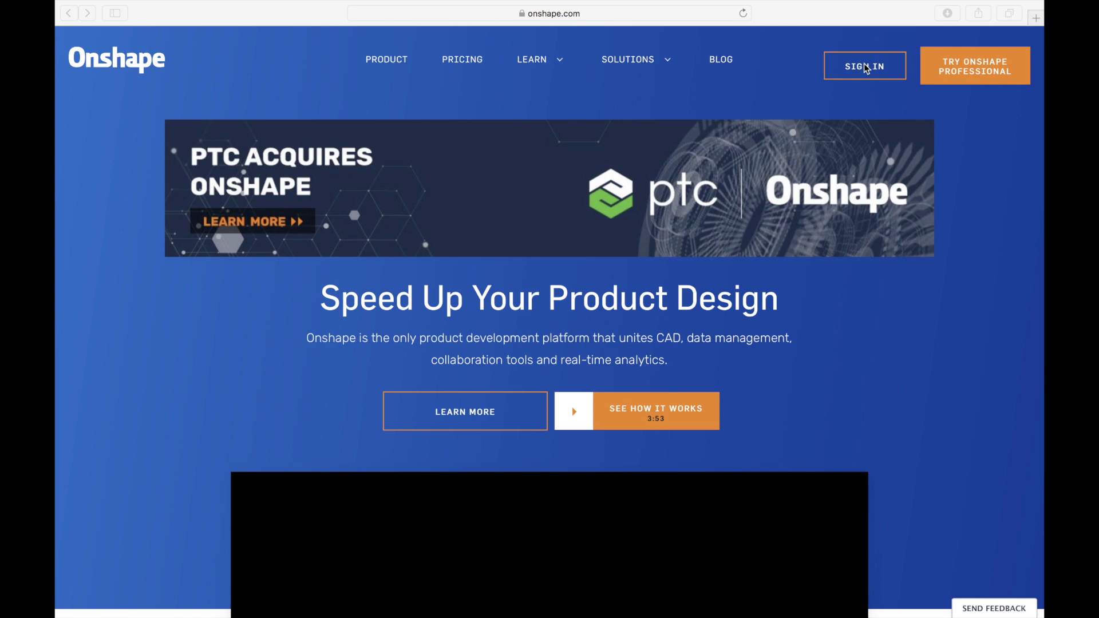
- Sign in with the saved account credentials and create a new document named Quiz 1
{"action": "left_click", "coordinate": [865, 69]}
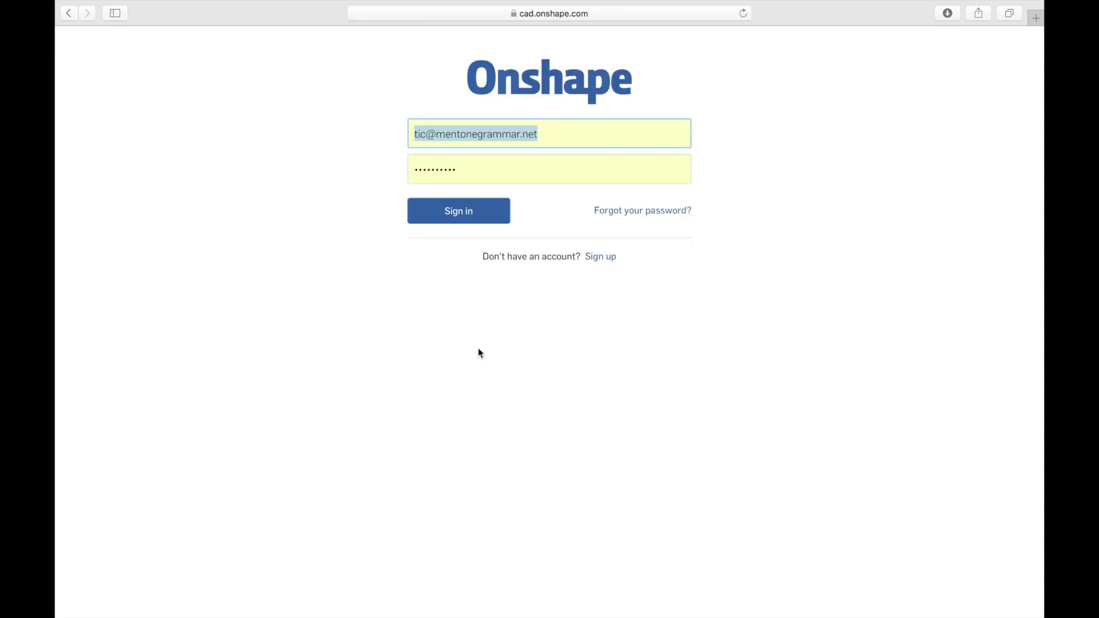
{"action": "left_click", "coordinate": [457, 216]}
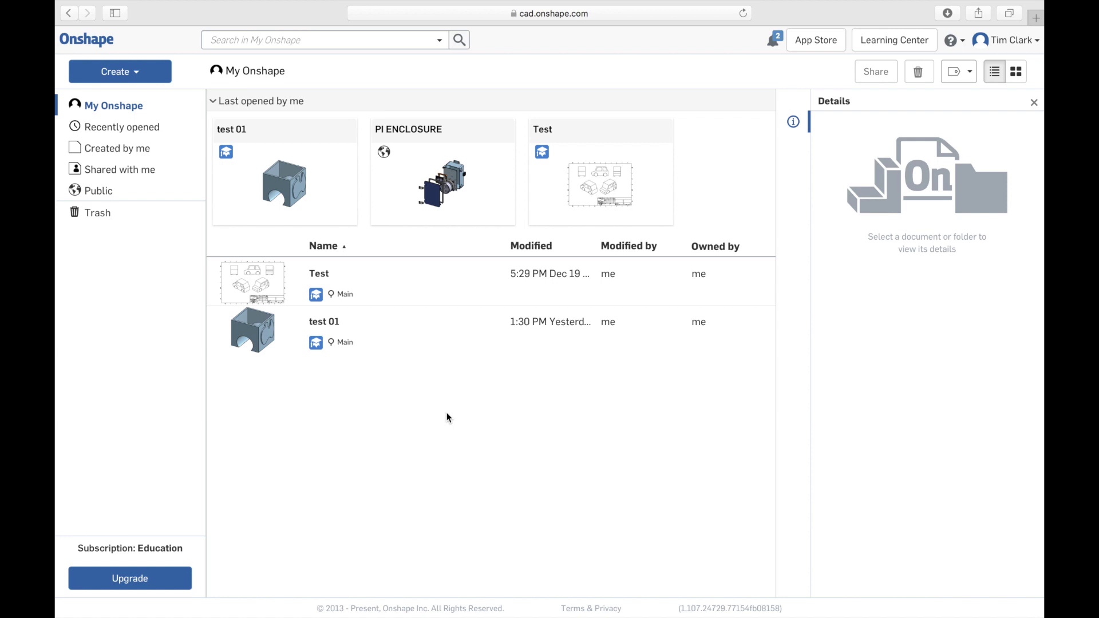
{"action": "left_click", "coordinate": [135, 75]}
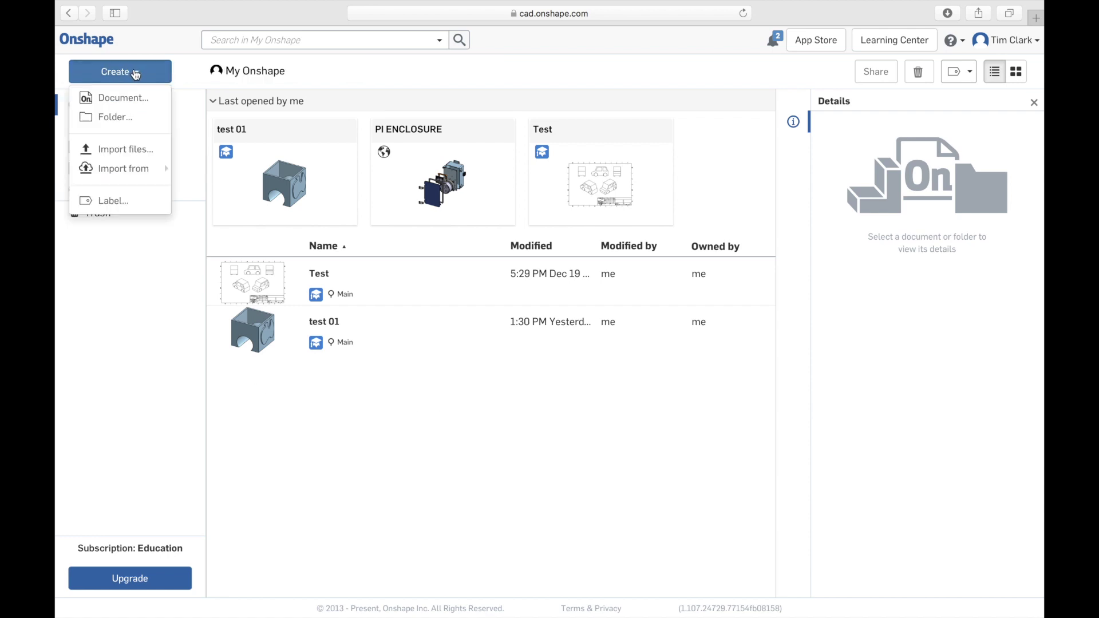
{"action": "left_click", "coordinate": [110, 100]}
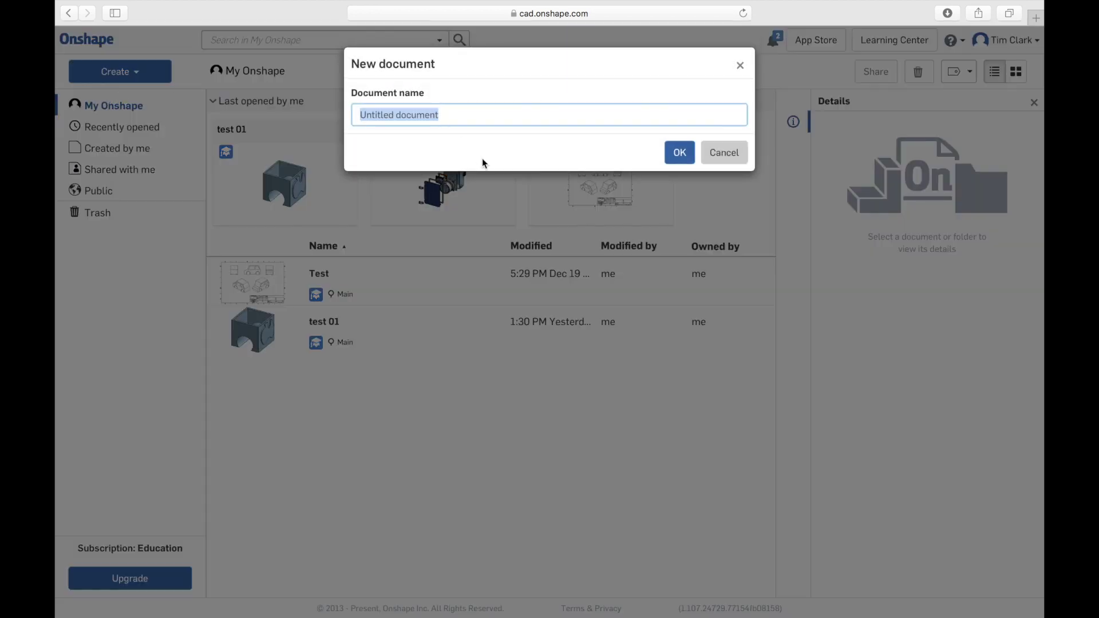
{"action": "type", "text": "Quiz 1"}
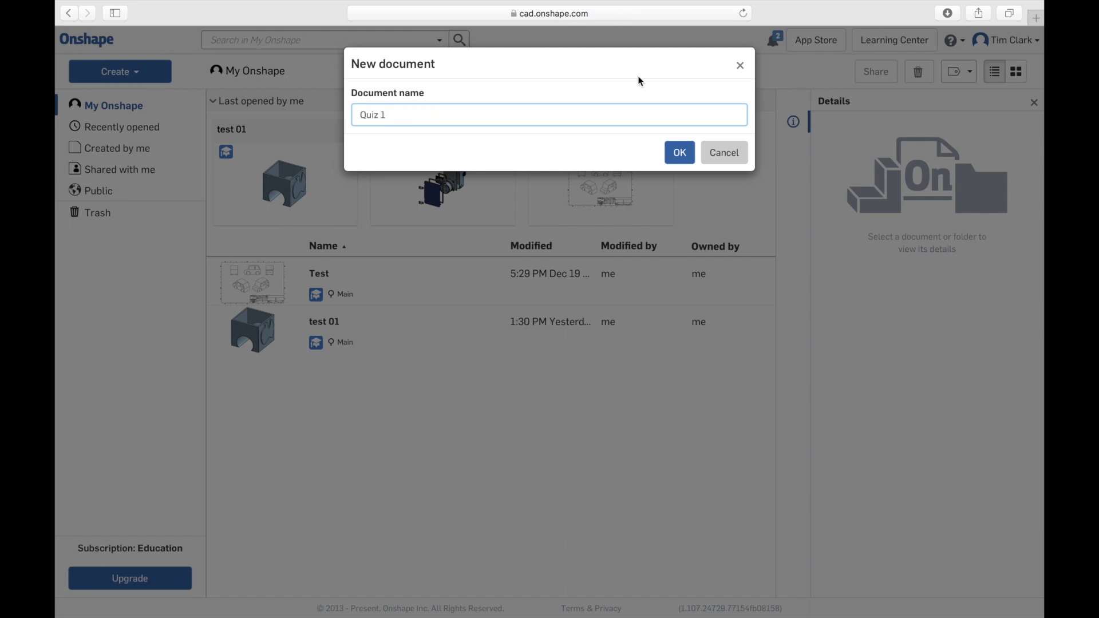
{"action": "left_click", "coordinate": [679, 152]}
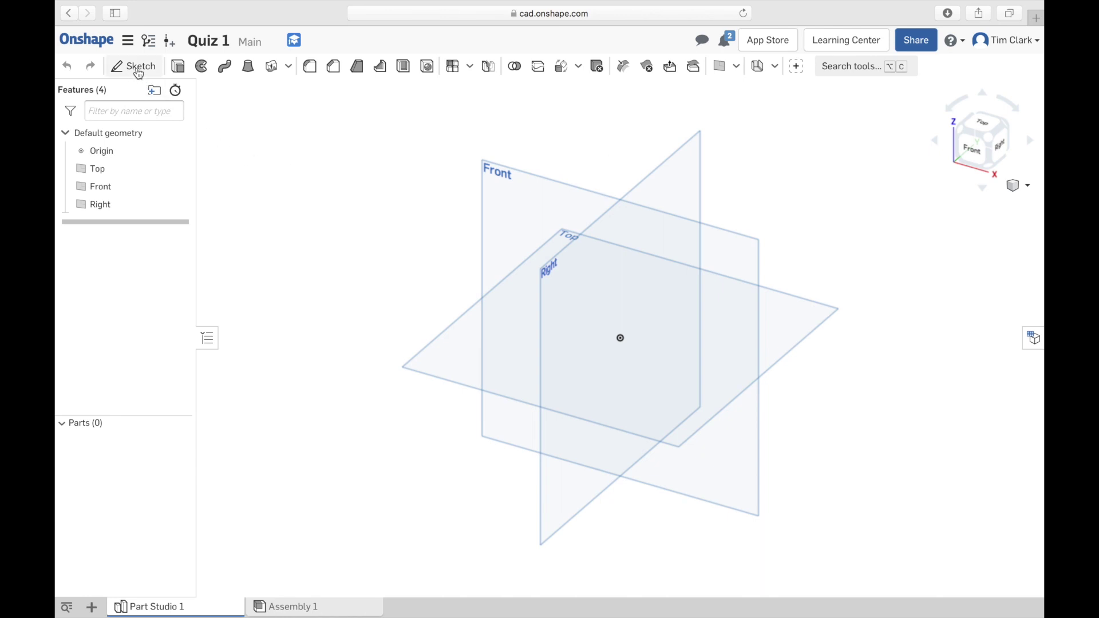
- Start a sketch on the Top plane and name it Prism
{"action": "left_click", "coordinate": [138, 73]}
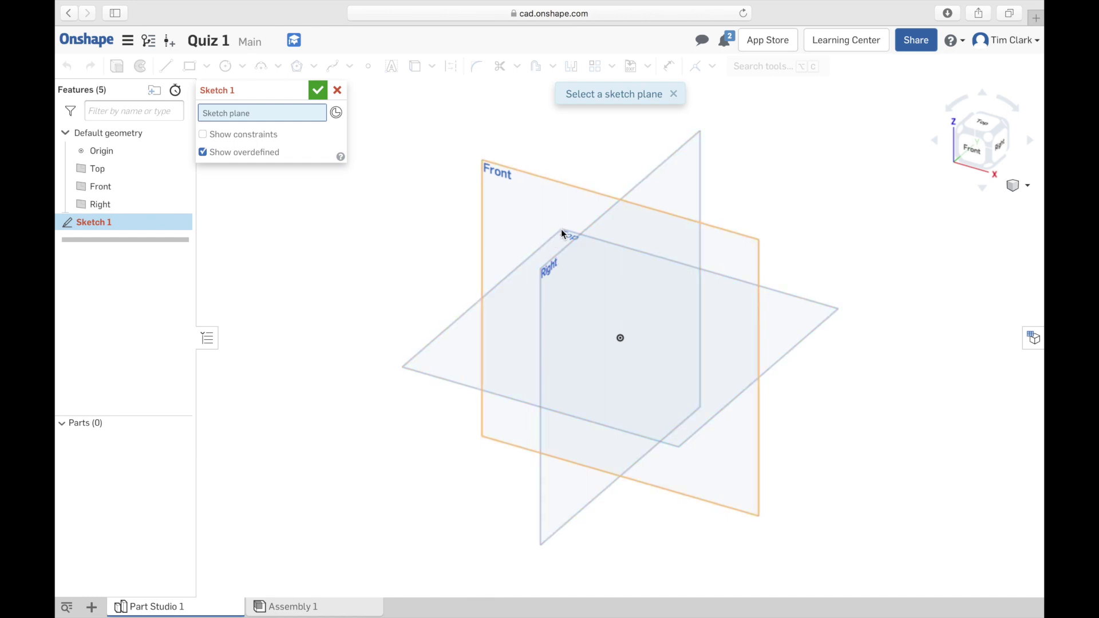
{"action": "left_click", "coordinate": [428, 365]}
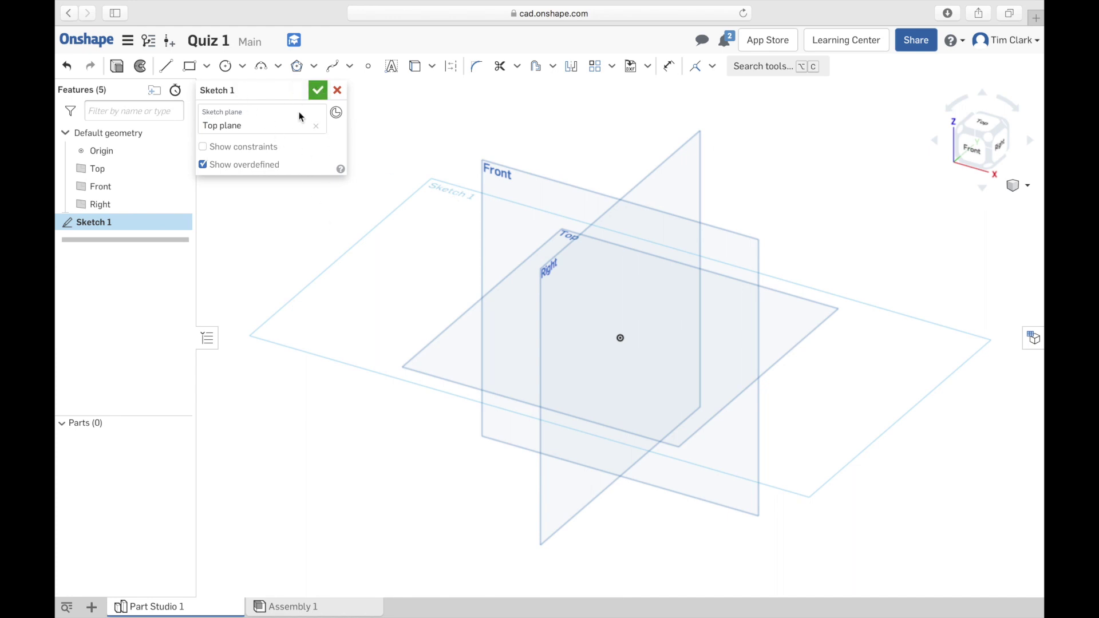
{"action": "left_click", "coordinate": [297, 90]}
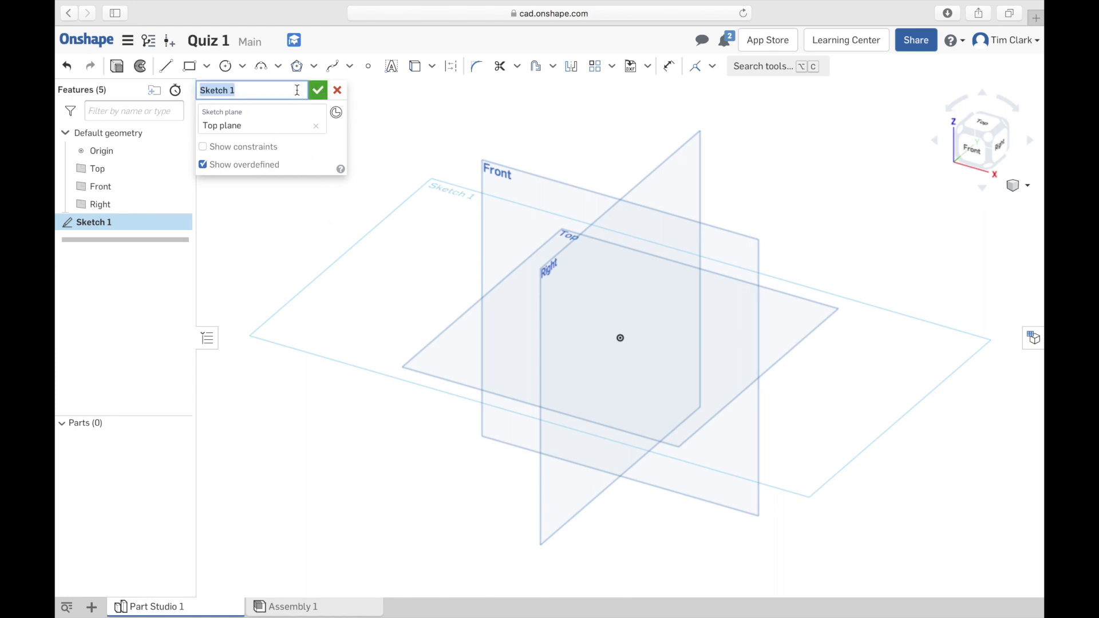
{"action": "type", "text": "Prism"}
{"action": "key", "text": "Return"}
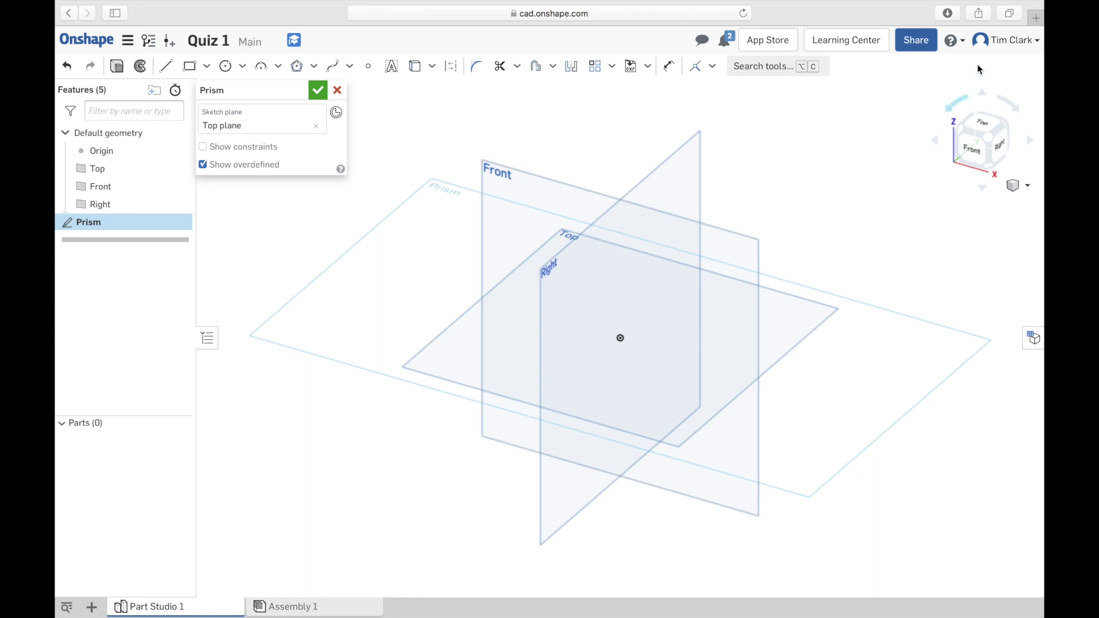
- Sketch a corner rectangle about 2.475 in wide and 2.258 in high around the origin, and finish the sketch
{"action": "left_click", "coordinate": [987, 127]}
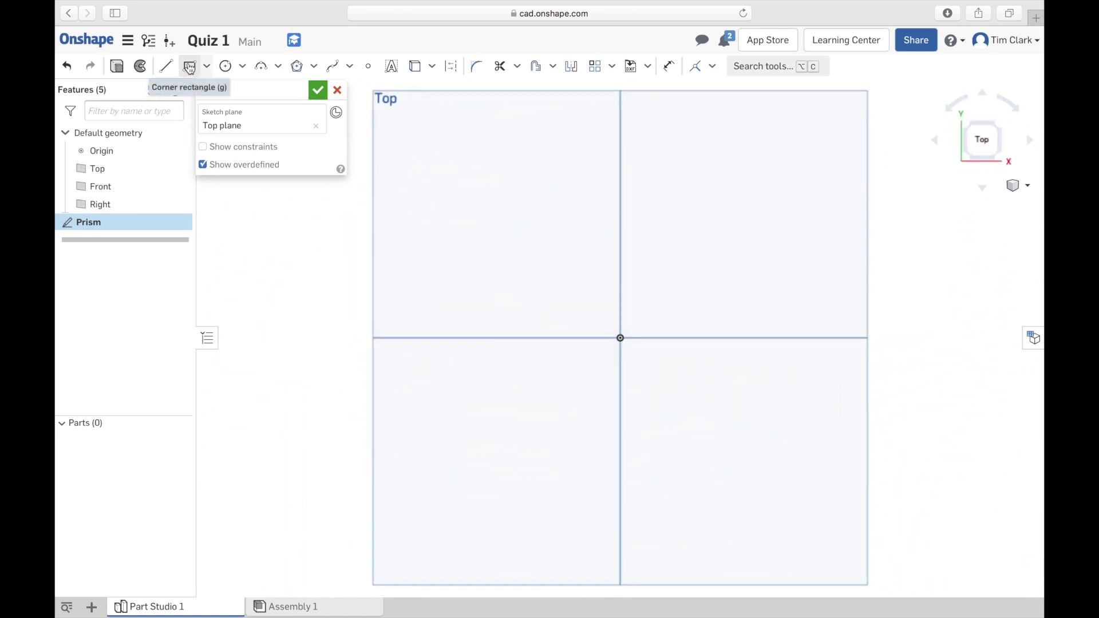
{"action": "left_click", "coordinate": [190, 67]}
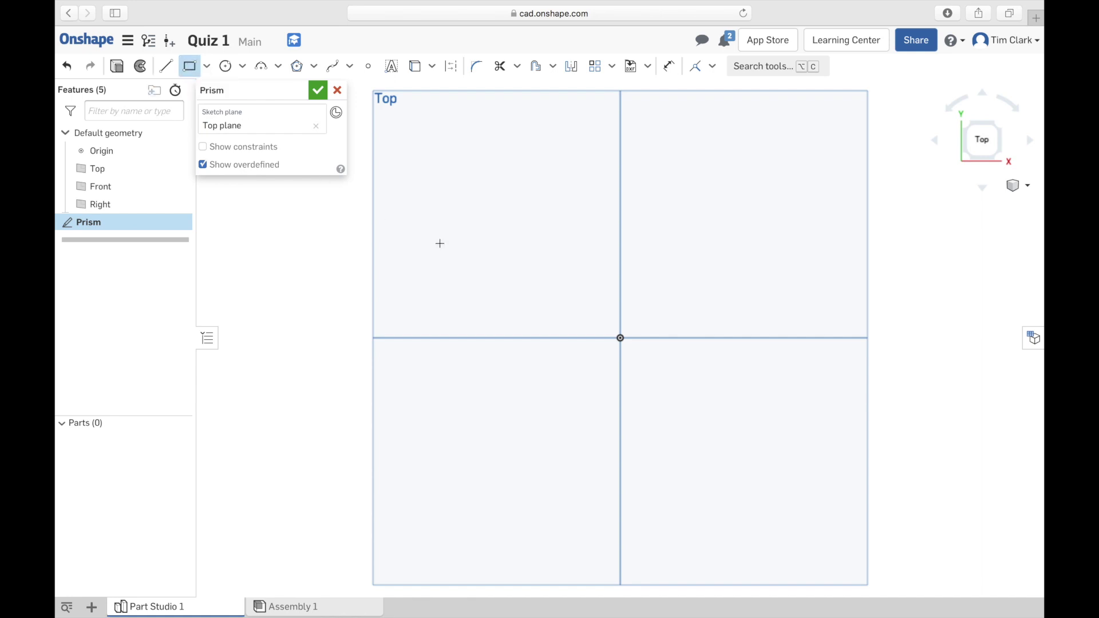
{"action": "left_click", "coordinate": [534, 250]}
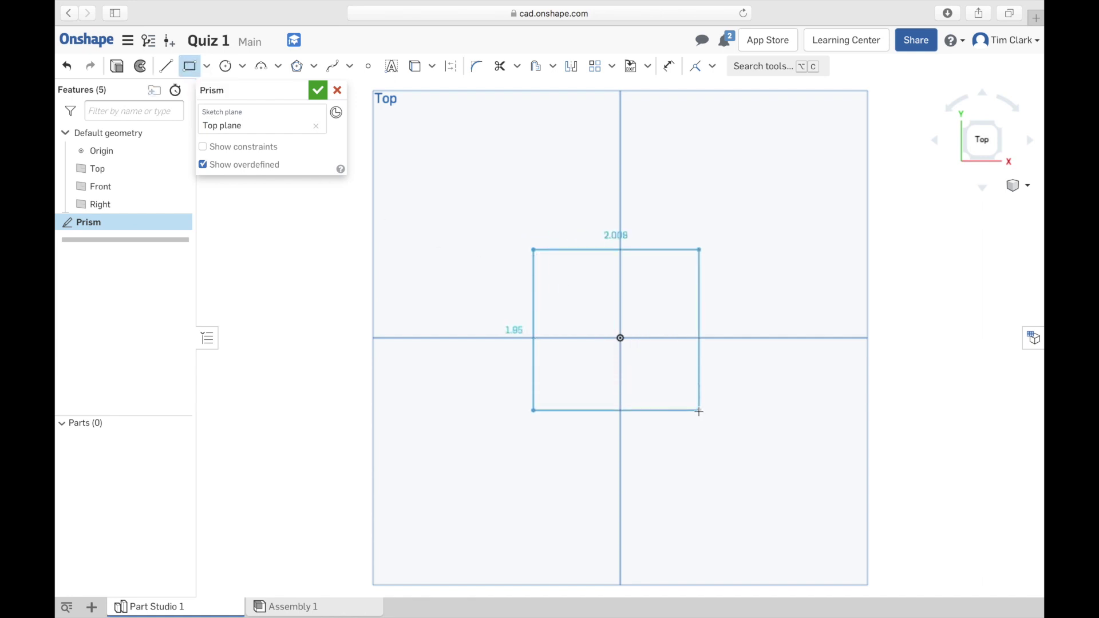
{"action": "left_click", "coordinate": [737, 436]}
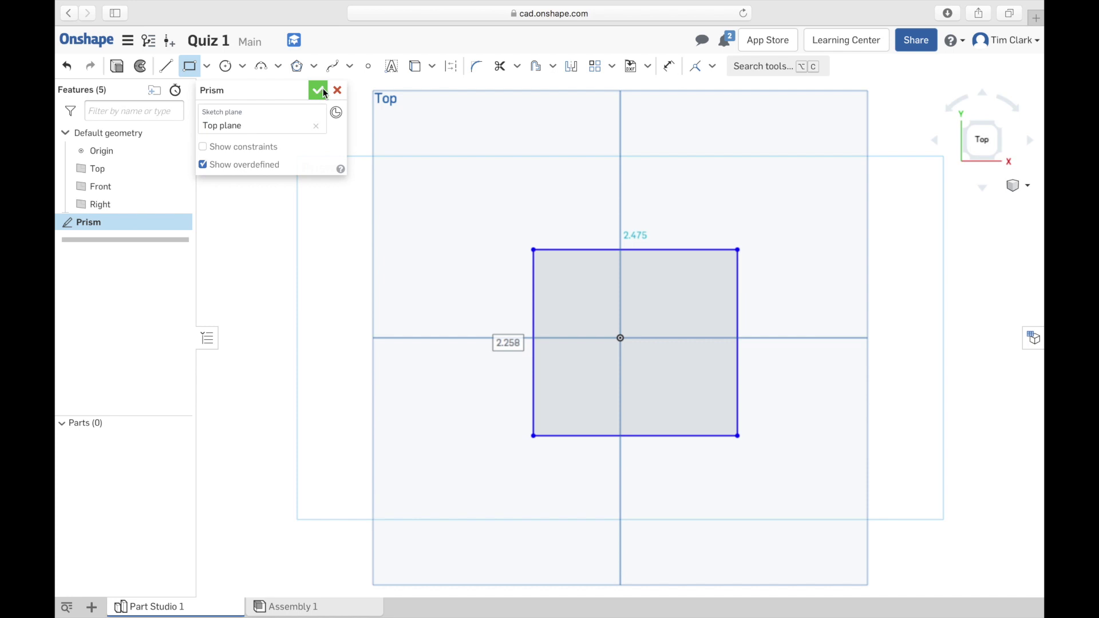
{"action": "left_click", "coordinate": [318, 92]}
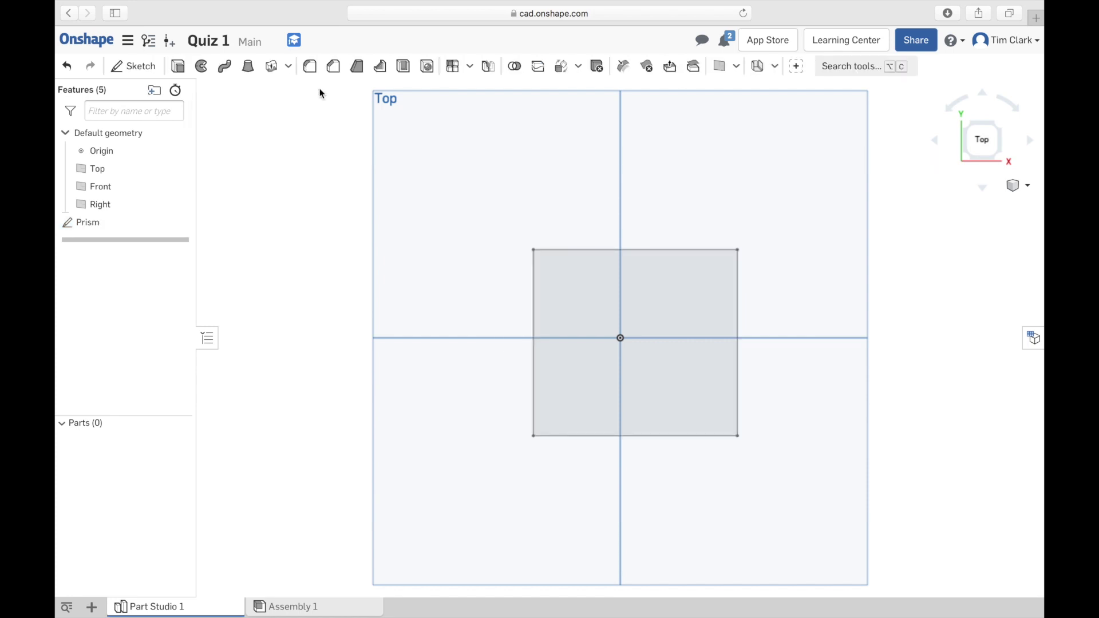
- Extrude the rectangle upward as a new blind solid about 2.15 in deep
{"action": "left_click", "coordinate": [1001, 162]}
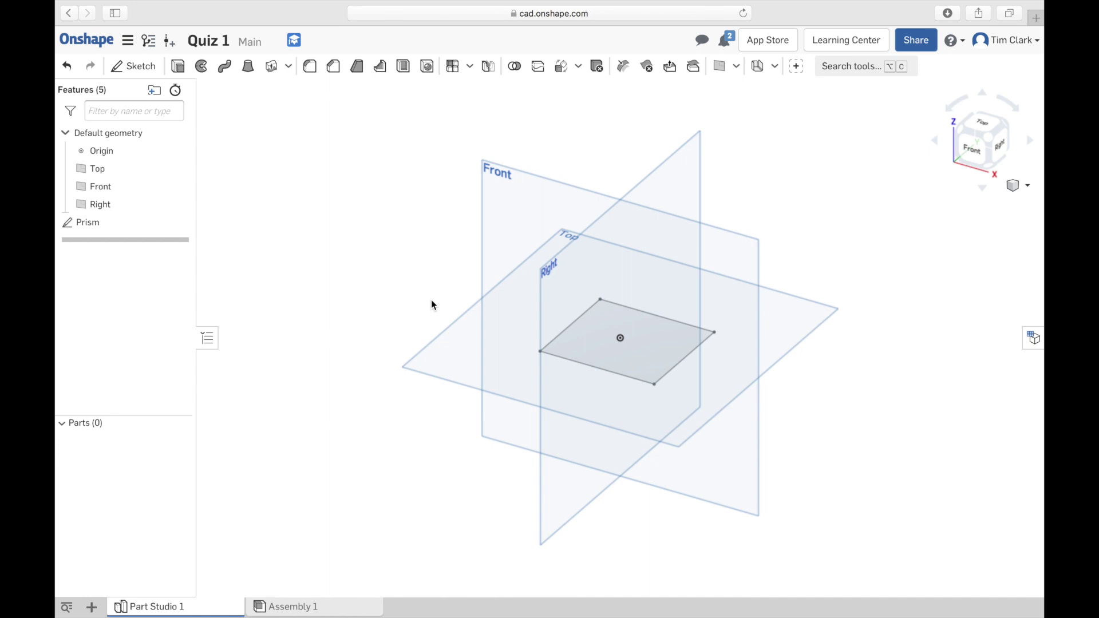
{"action": "left_click", "coordinate": [179, 67]}
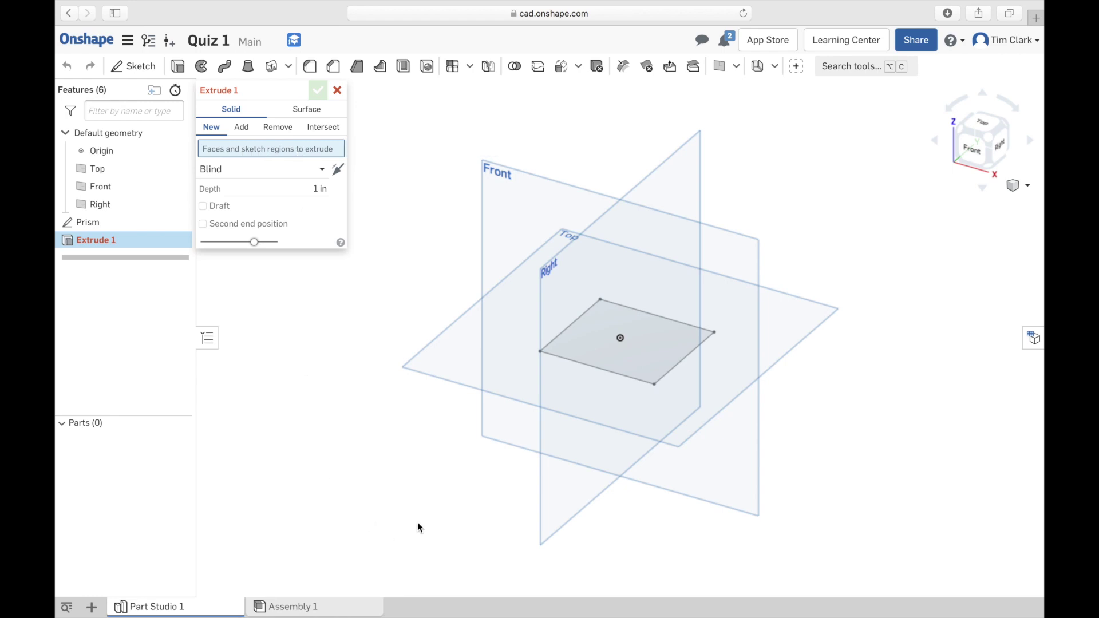
{"action": "left_click", "coordinate": [651, 346]}
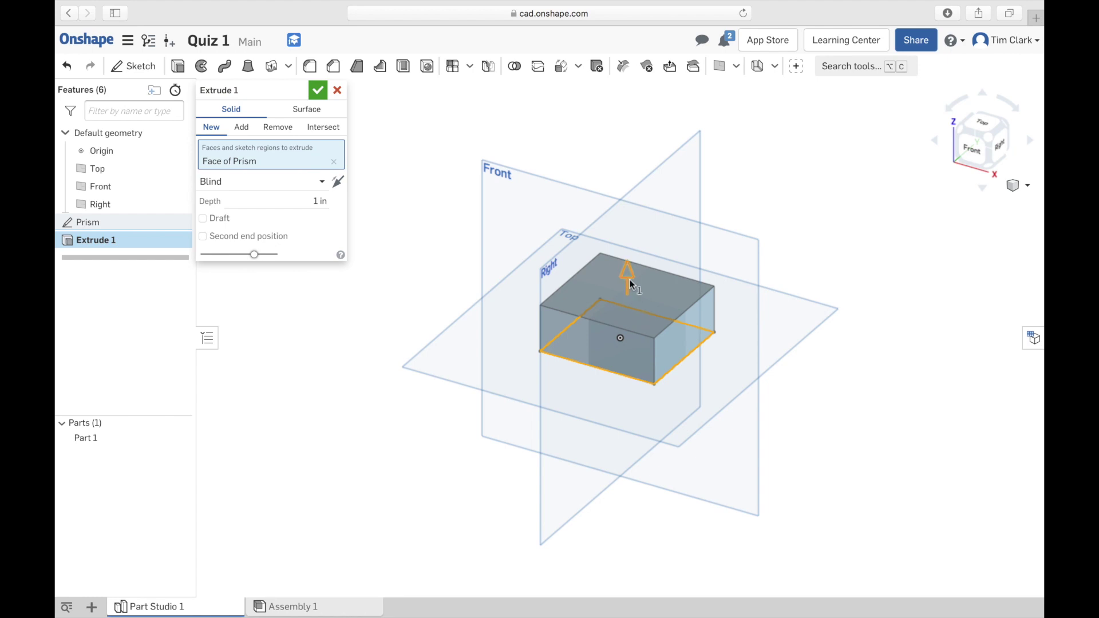
{"action": "left_click_drag", "start_coordinate": [628, 280], "coordinate": [627, 224]}
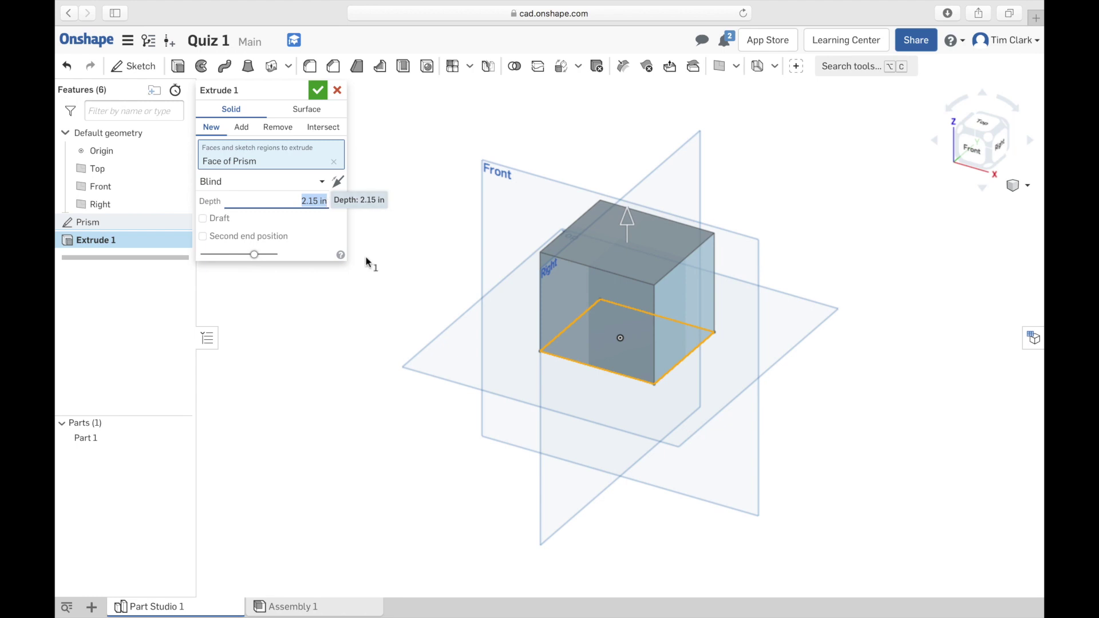
{"action": "left_click", "coordinate": [316, 91]}
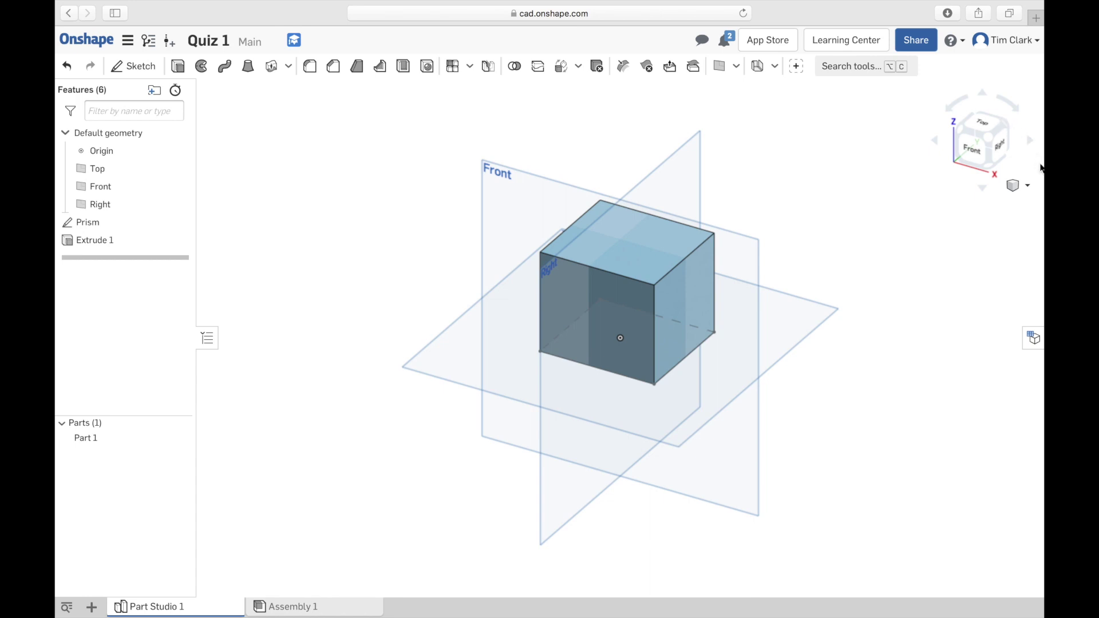
- Examine the block from the top view, from different corners, and through a full vertical turn past its underside
{"action": "left_click", "coordinate": [980, 124]}
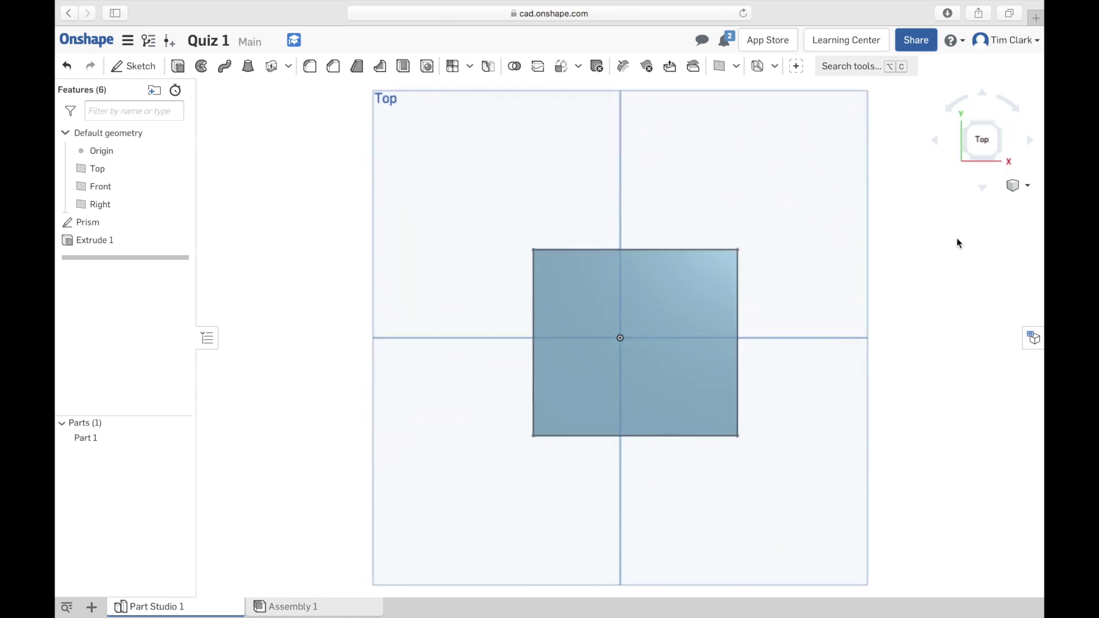
{"action": "left_click", "coordinate": [967, 162]}
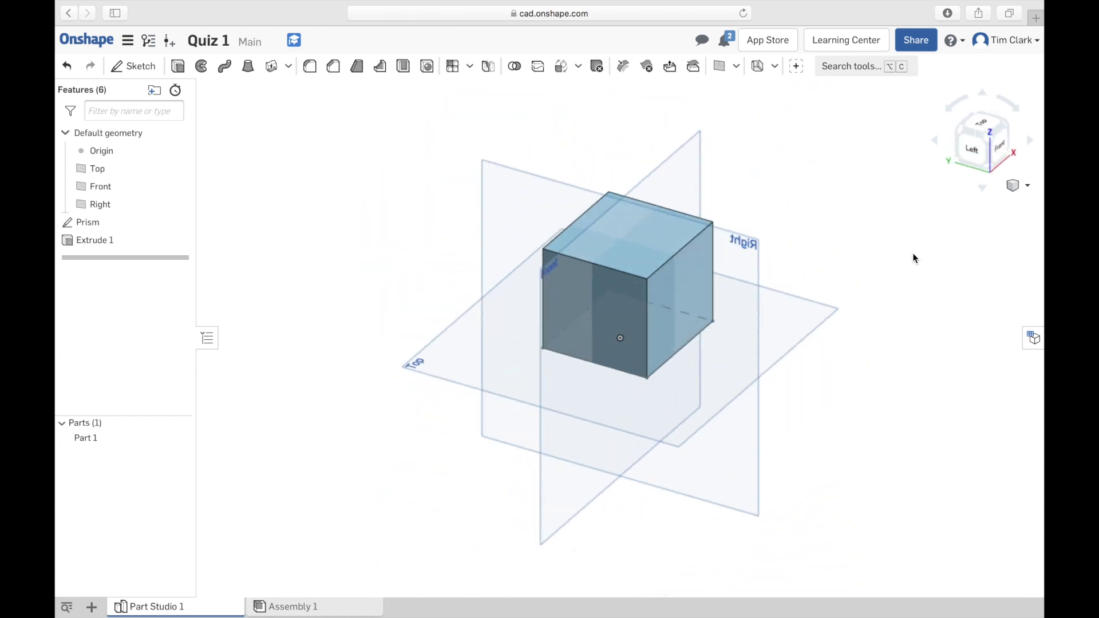
{"action": "left_click", "coordinate": [1009, 127]}
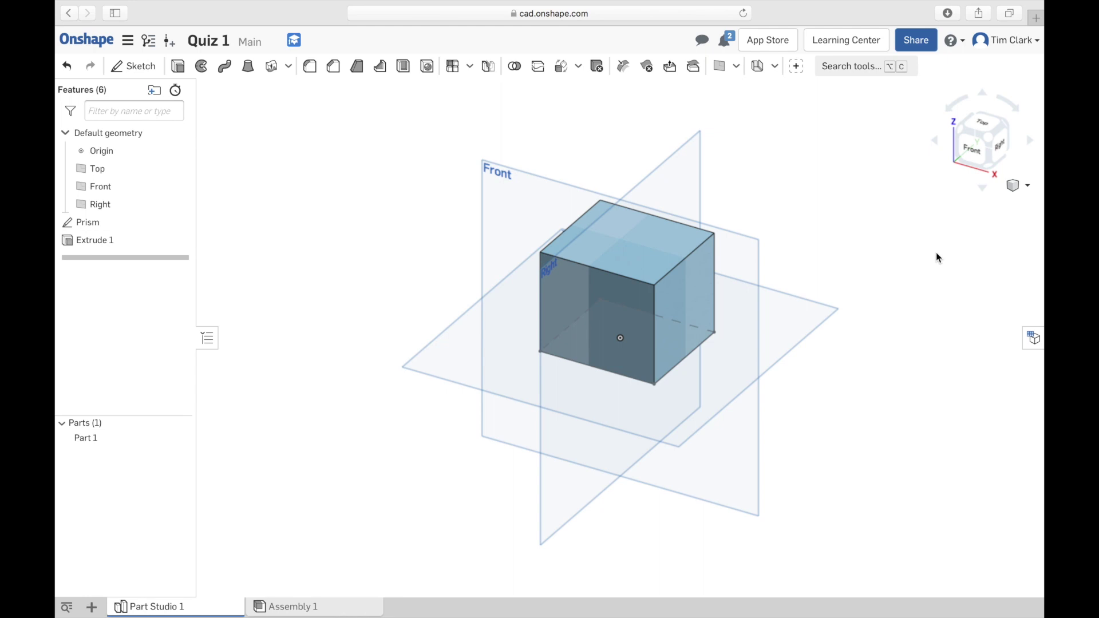
{"action": "left_click", "coordinate": [984, 190]}
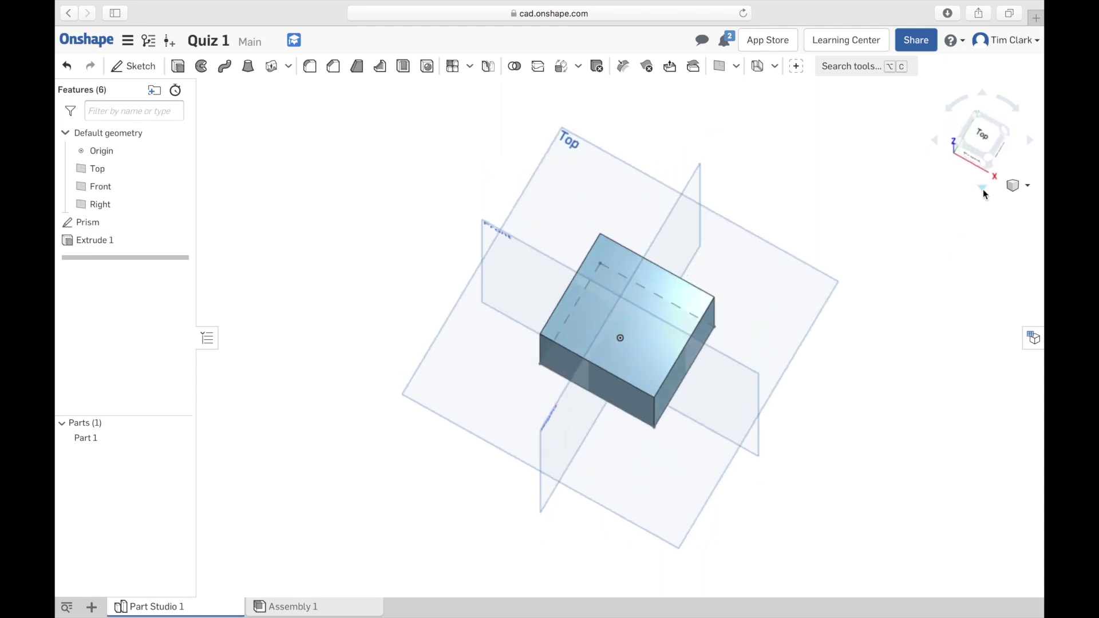
{"action": "left_click", "coordinate": [984, 190]}
{"action": "left_click", "coordinate": [983, 190]}
{"action": "left_click", "coordinate": [984, 190]}
{"action": "left_click", "coordinate": [984, 190]}
{"action": "left_click", "coordinate": [983, 192]}
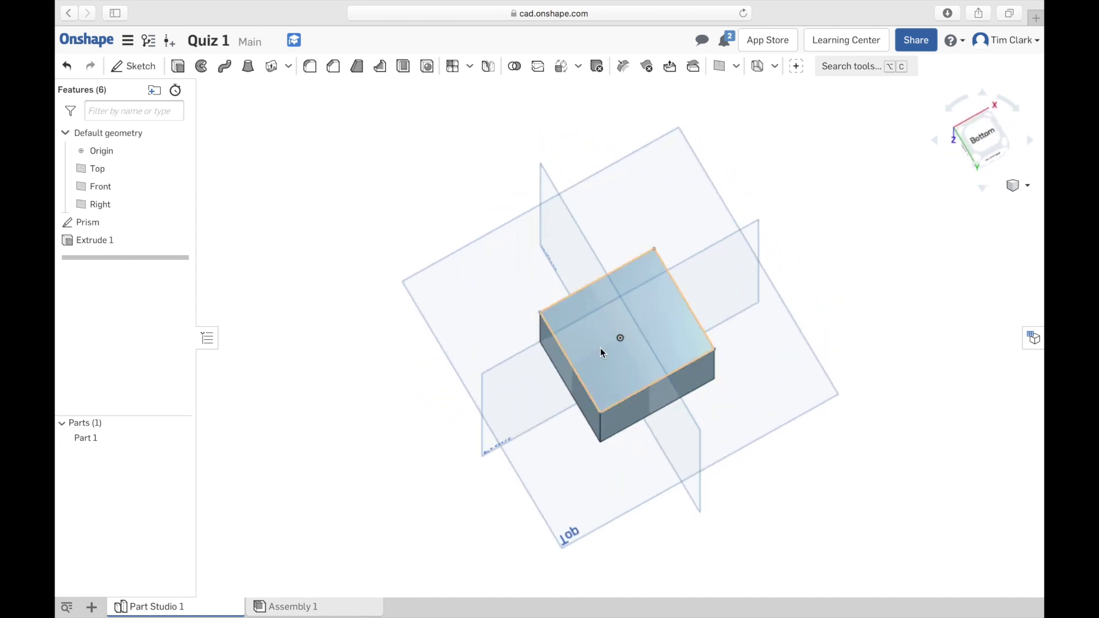
{"action": "left_click", "coordinate": [983, 190]}
{"action": "left_click", "coordinate": [984, 190]}
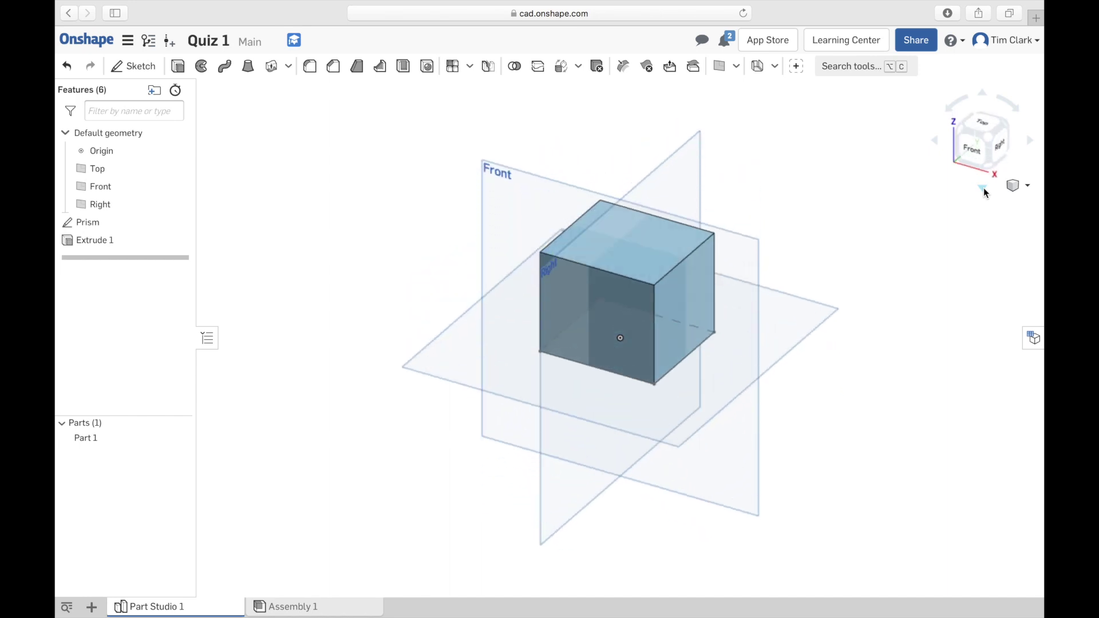
- Examine the block's back, left and front sides by turning the view sideways, and roll the view around
{"action": "left_click", "coordinate": [936, 141]}
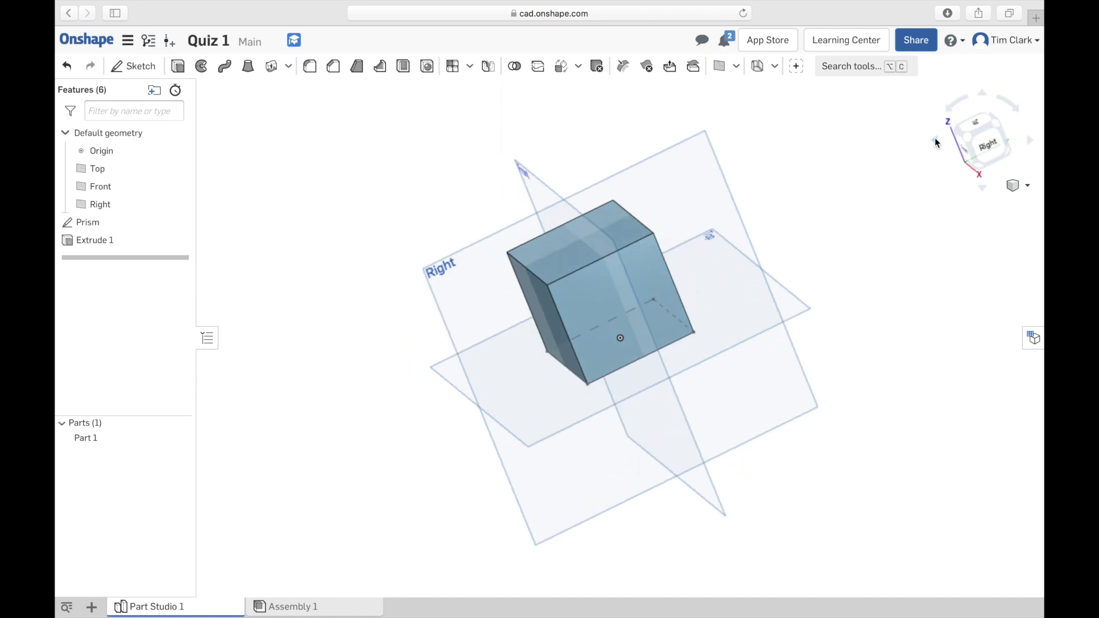
{"action": "left_click", "coordinate": [935, 141]}
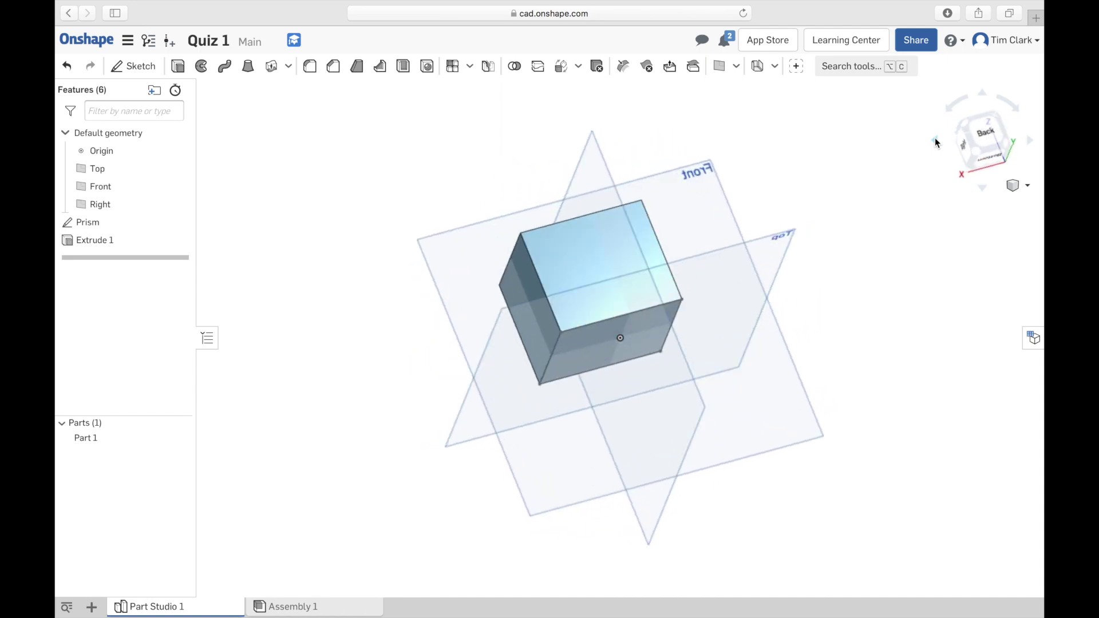
{"action": "left_click", "coordinate": [936, 141]}
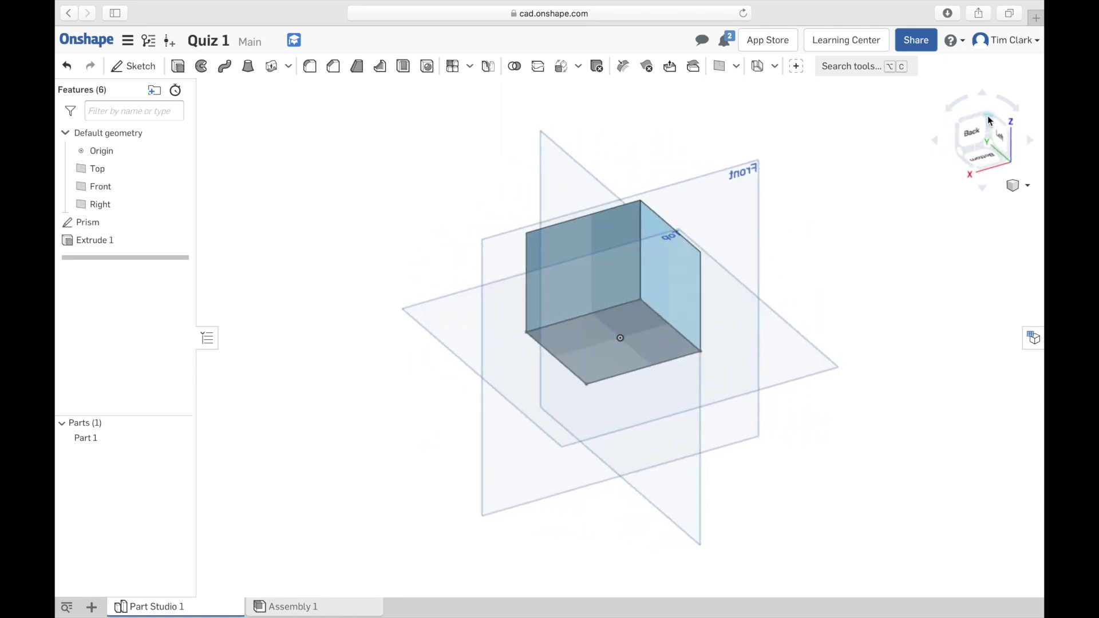
{"action": "left_click", "coordinate": [990, 121]}
{"action": "left_click", "coordinate": [938, 143]}
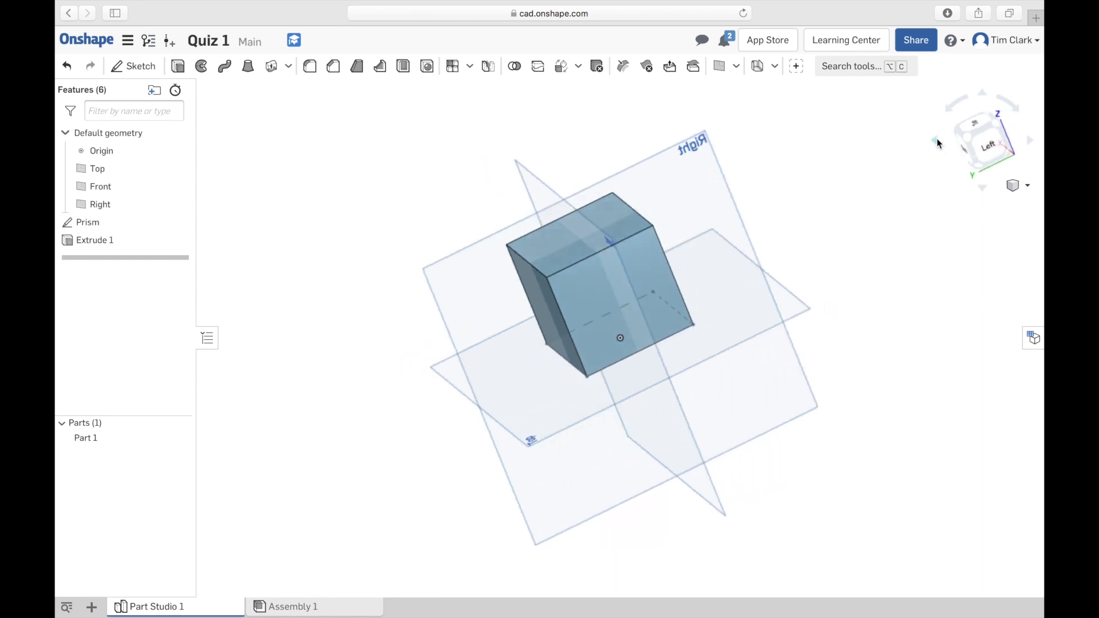
{"action": "left_click", "coordinate": [938, 142]}
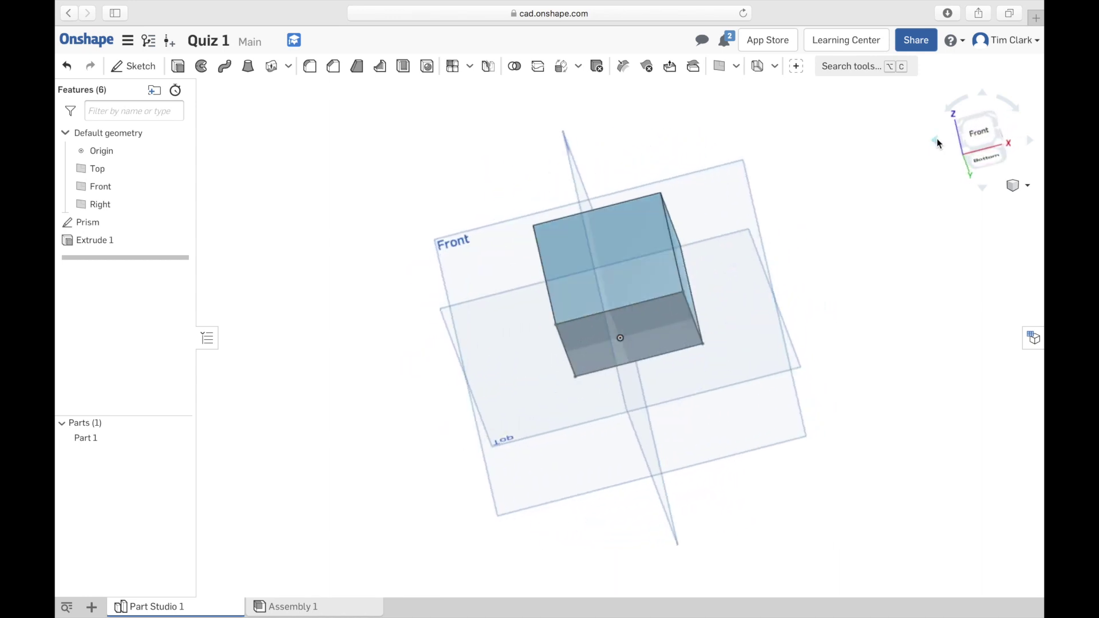
{"action": "left_click", "coordinate": [960, 102]}
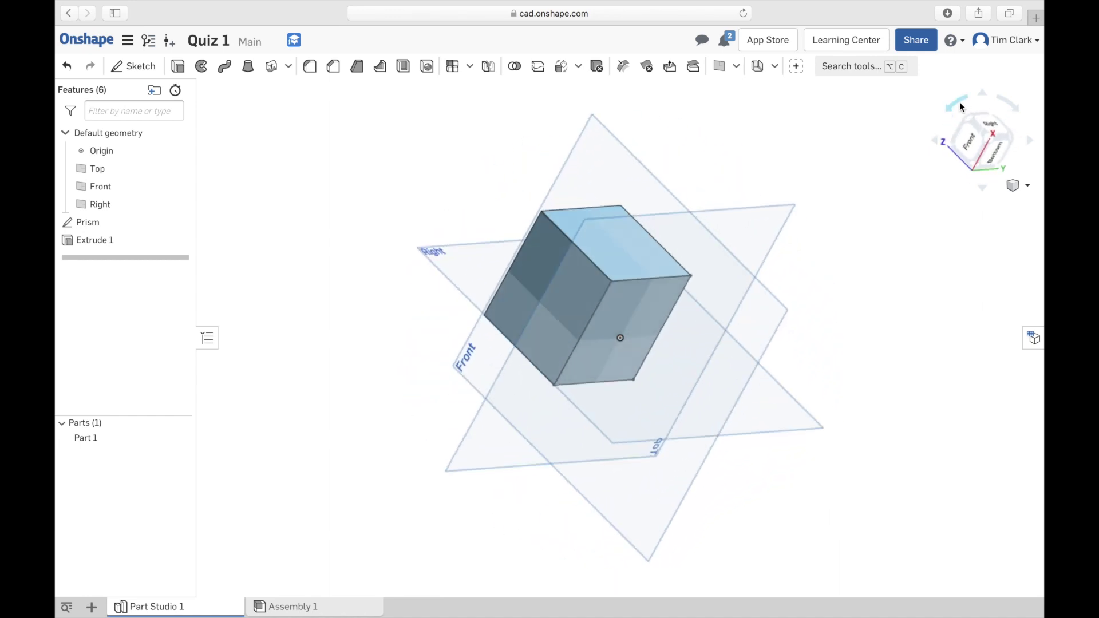
{"action": "left_click", "coordinate": [959, 101]}
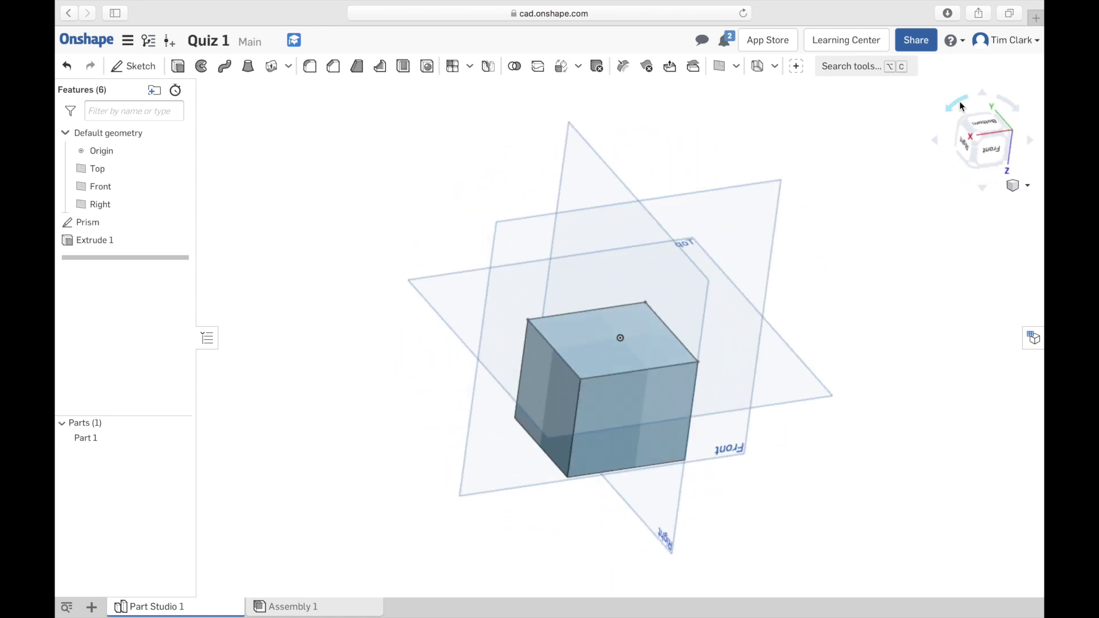
{"action": "left_click", "coordinate": [959, 101]}
{"action": "left_click", "coordinate": [960, 101]}
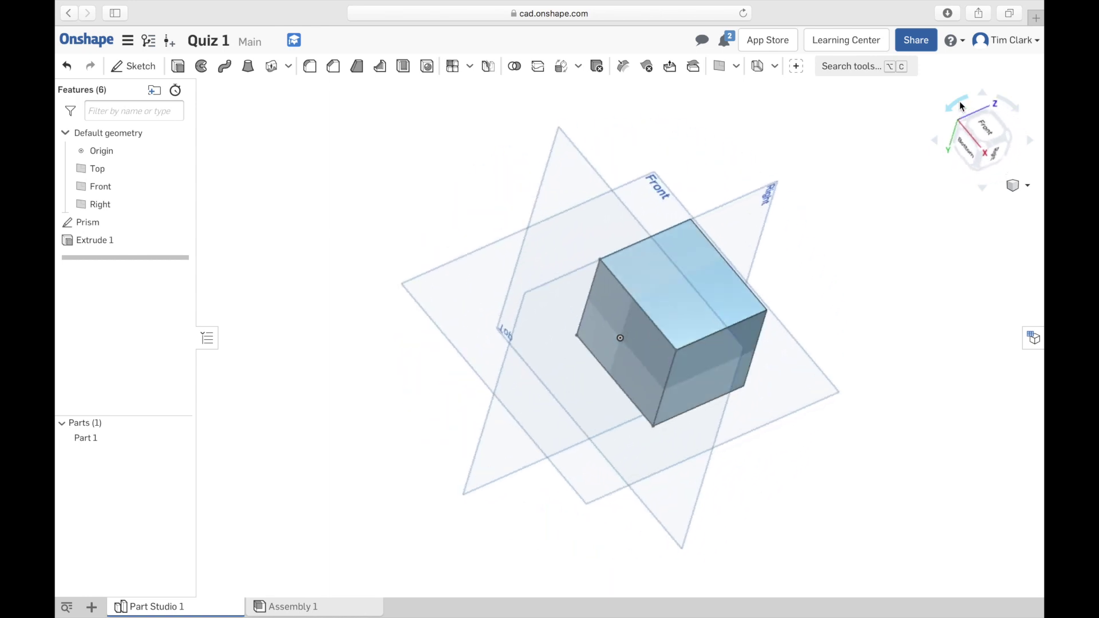
{"action": "left_click", "coordinate": [959, 101]}
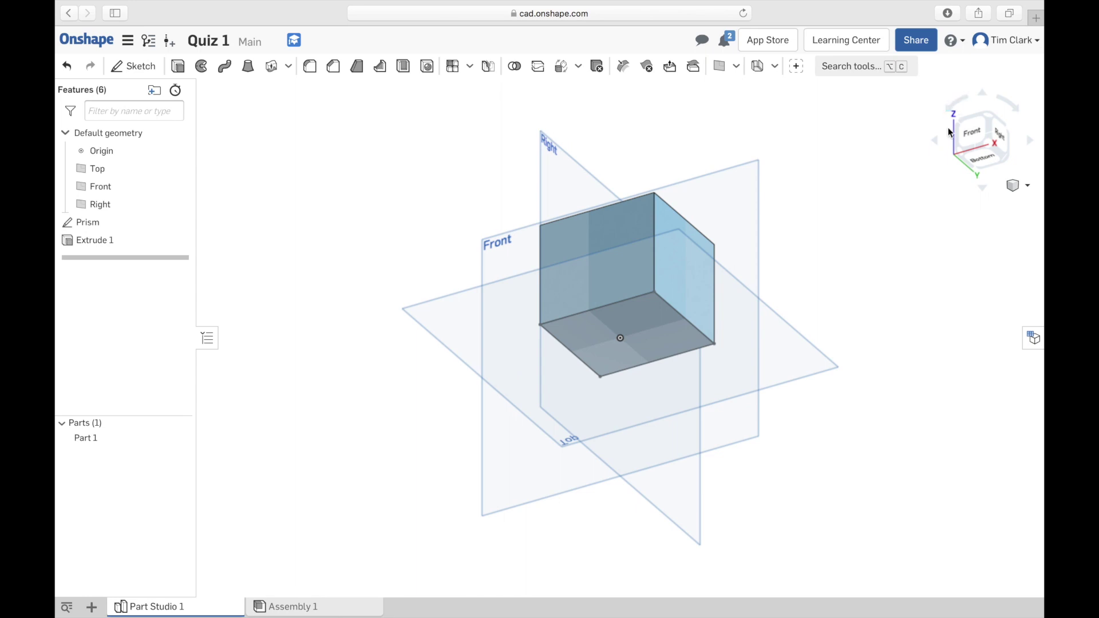
- Hide all the default planes around the block, and show them again
{"action": "left_click", "coordinate": [991, 118]}
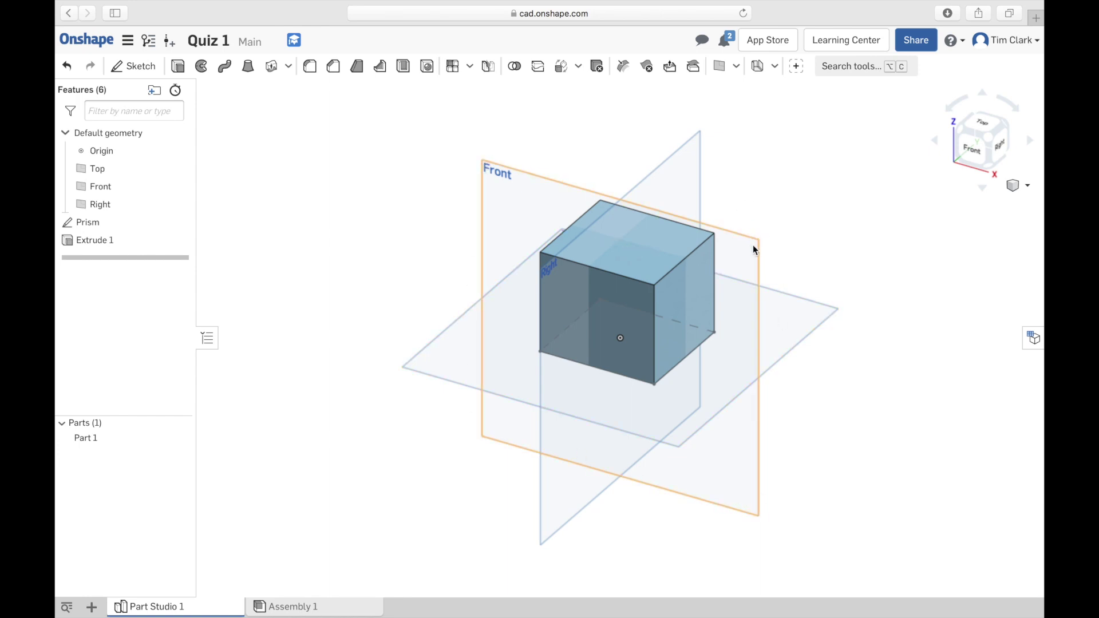
{"action": "right_click", "coordinate": [489, 296]}
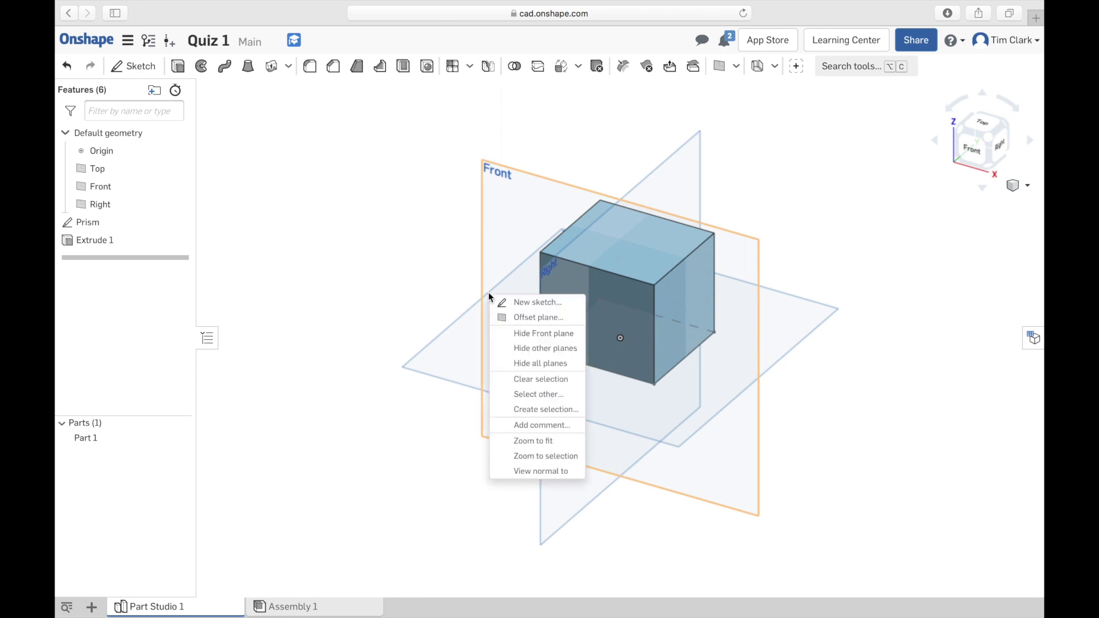
{"action": "left_click", "coordinate": [529, 363]}
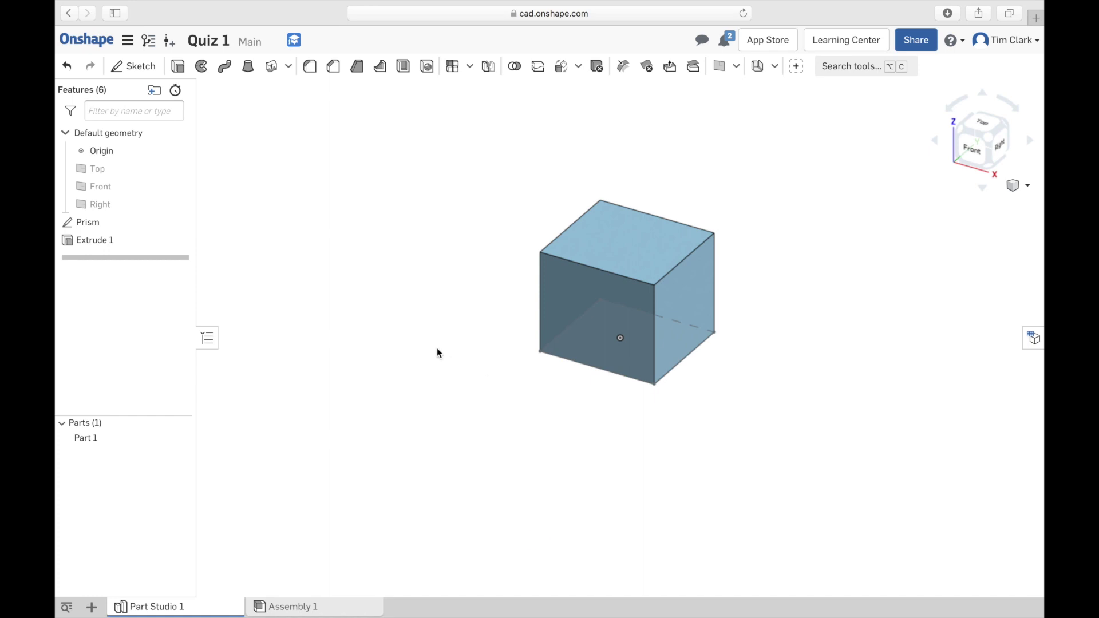
{"action": "right_click", "coordinate": [492, 259]}
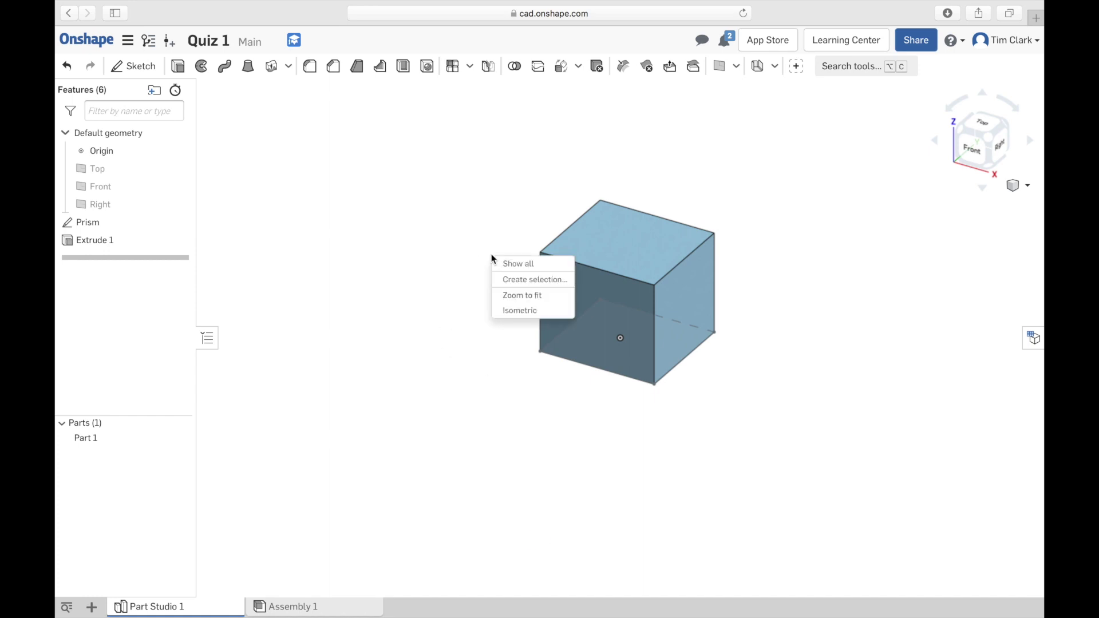
{"action": "left_click", "coordinate": [519, 265]}
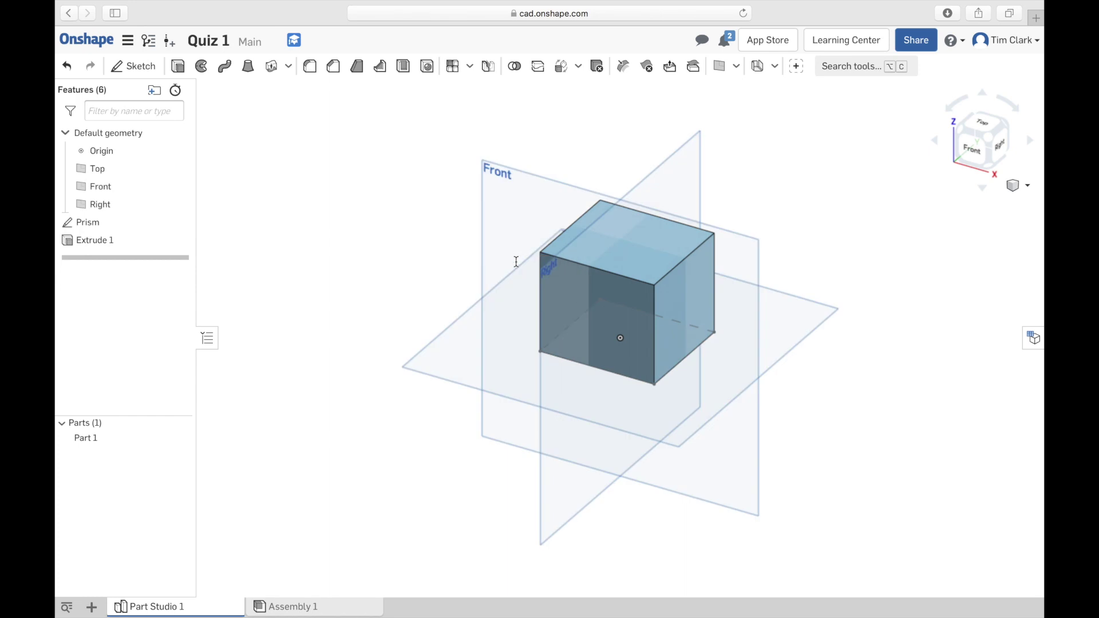
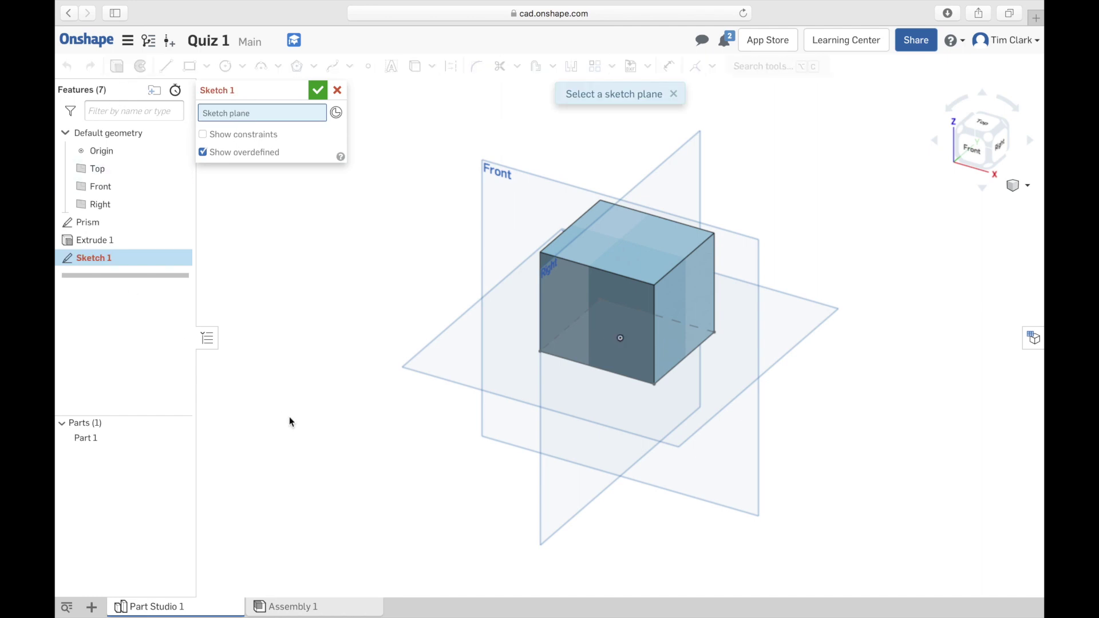
- Sketch a closed, irregular nine-point spline on the block's front face, and finish the sketch
{"action": "left_click", "coordinate": [572, 297]}
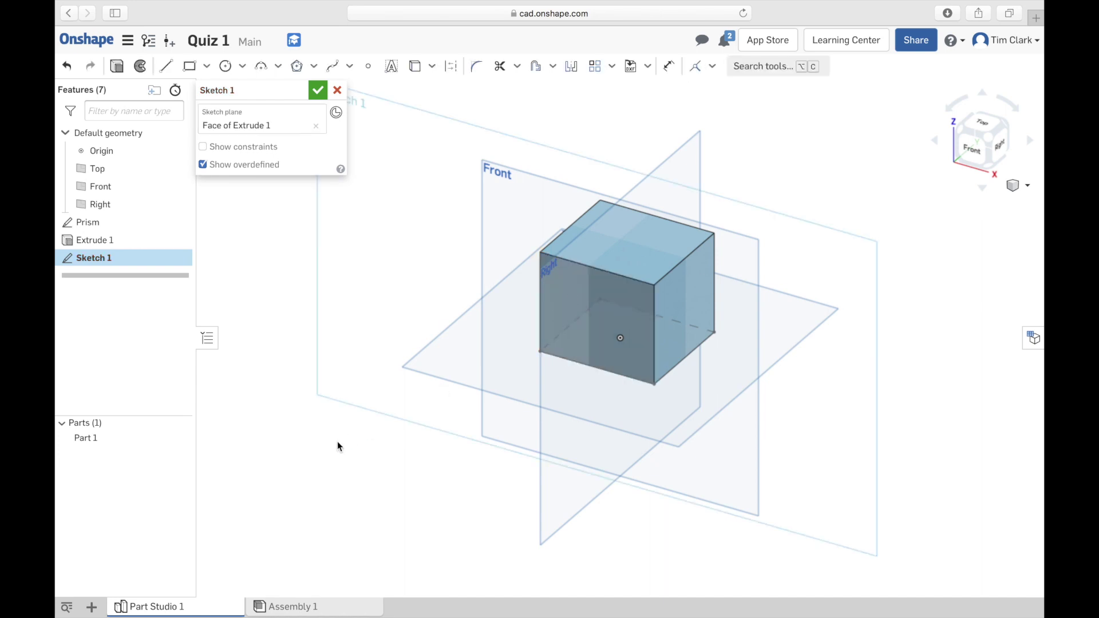
{"action": "left_click", "coordinate": [972, 152]}
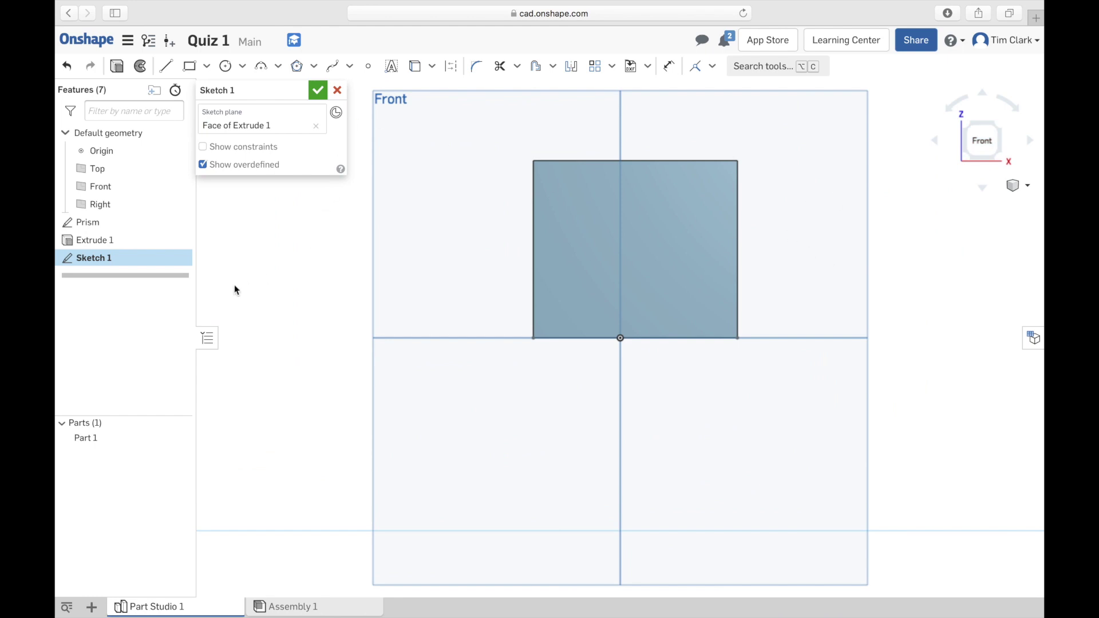
{"action": "left_click", "coordinate": [333, 67]}
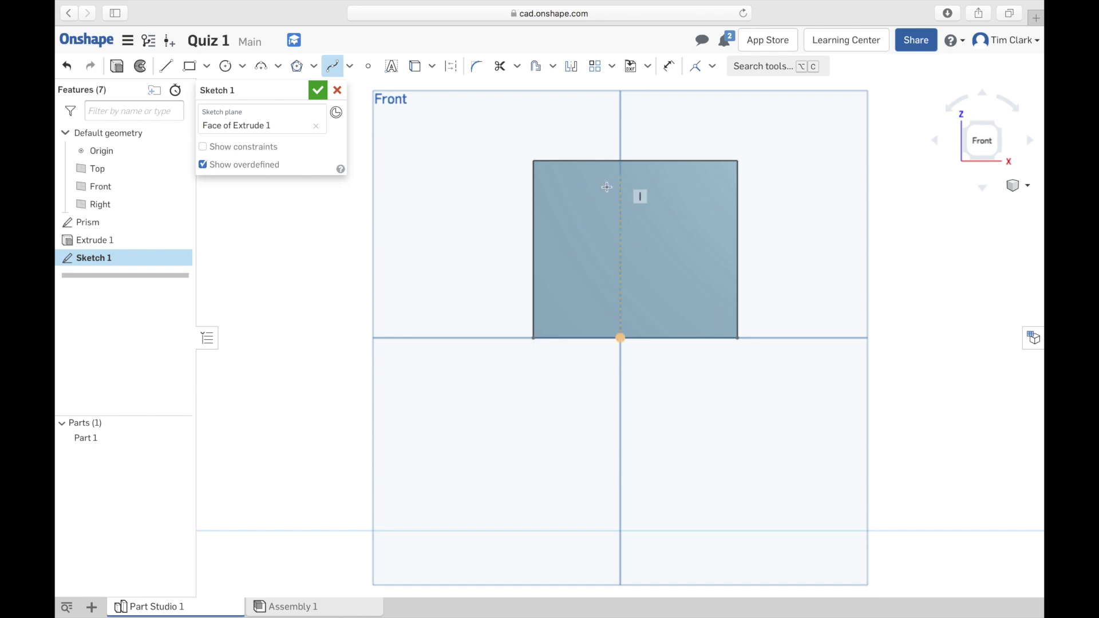
{"action": "left_click", "coordinate": [688, 205]}
{"action": "left_click", "coordinate": [577, 216]}
{"action": "left_click", "coordinate": [571, 297]}
{"action": "left_click", "coordinate": [602, 269]}
{"action": "left_click", "coordinate": [682, 282]}
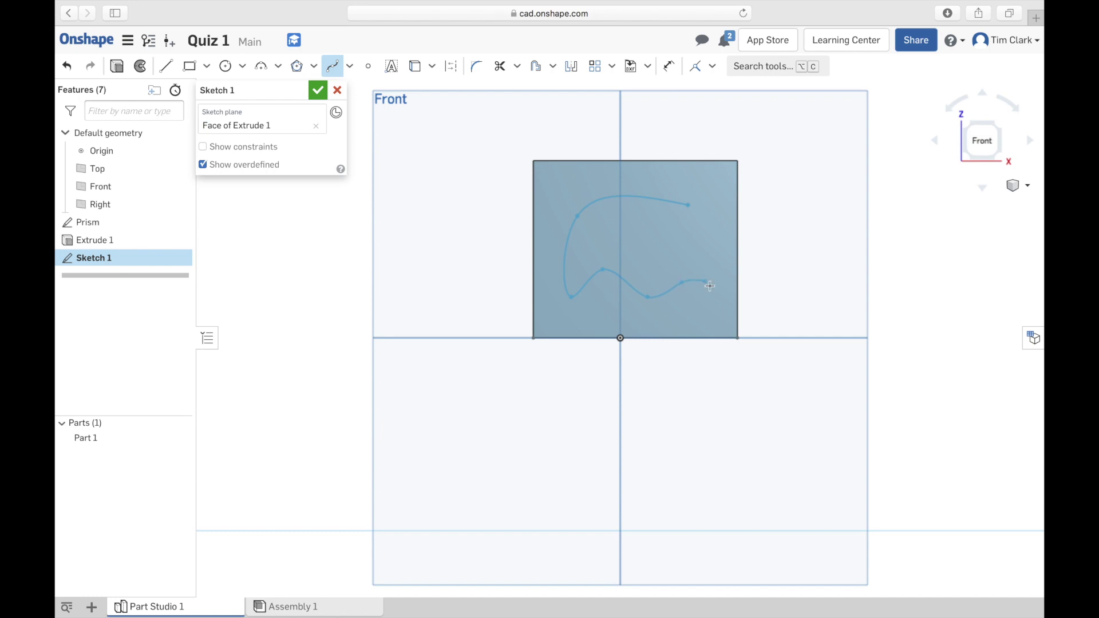
{"action": "left_click", "coordinate": [711, 287]}
{"action": "left_click", "coordinate": [683, 249]}
{"action": "left_click", "coordinate": [716, 234]}
{"action": "left_click", "coordinate": [691, 205]}
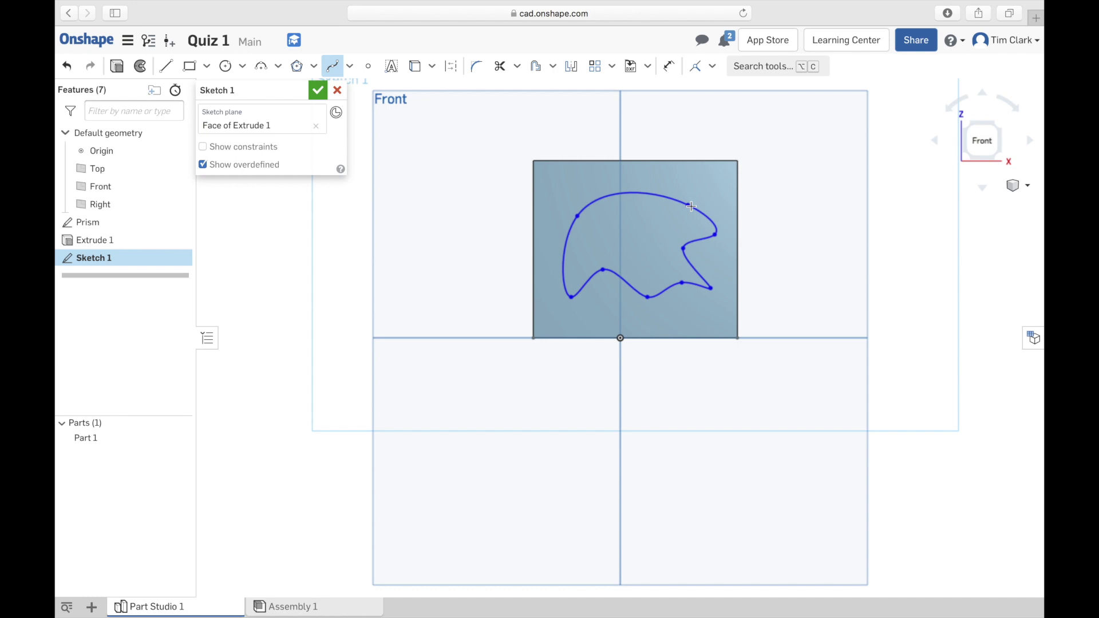
{"action": "left_click", "coordinate": [318, 90]}
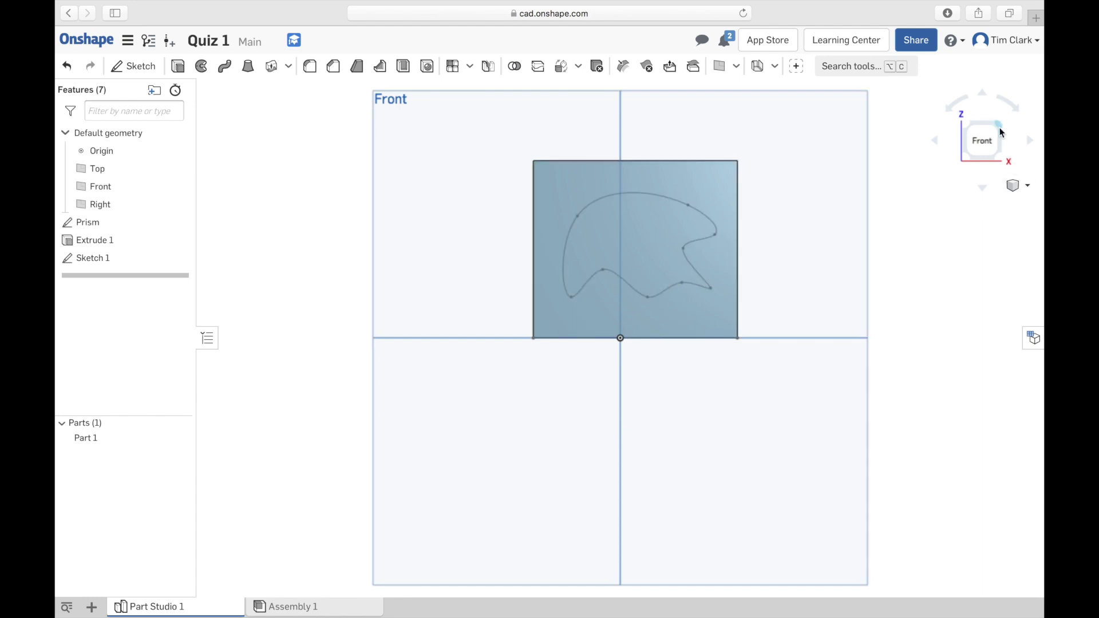
- Sketch three circles on the Top plane outside the block's corners, including ones about 0.85 in and 0.74 in in diameter, and finish the sketch
{"action": "left_click", "coordinate": [1002, 133]}
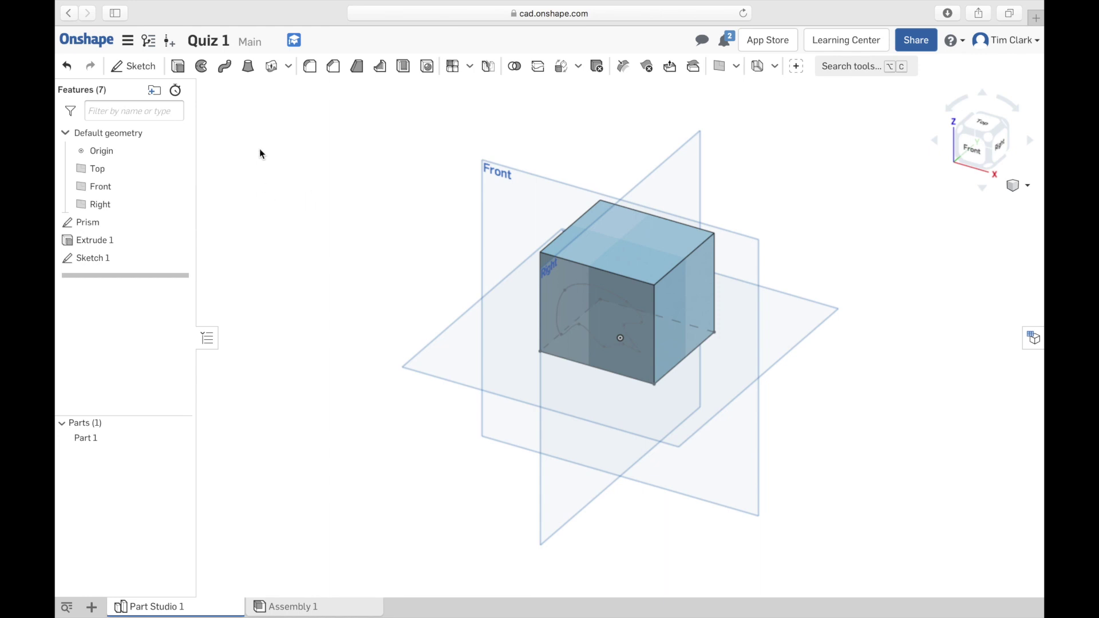
{"action": "left_click", "coordinate": [126, 66]}
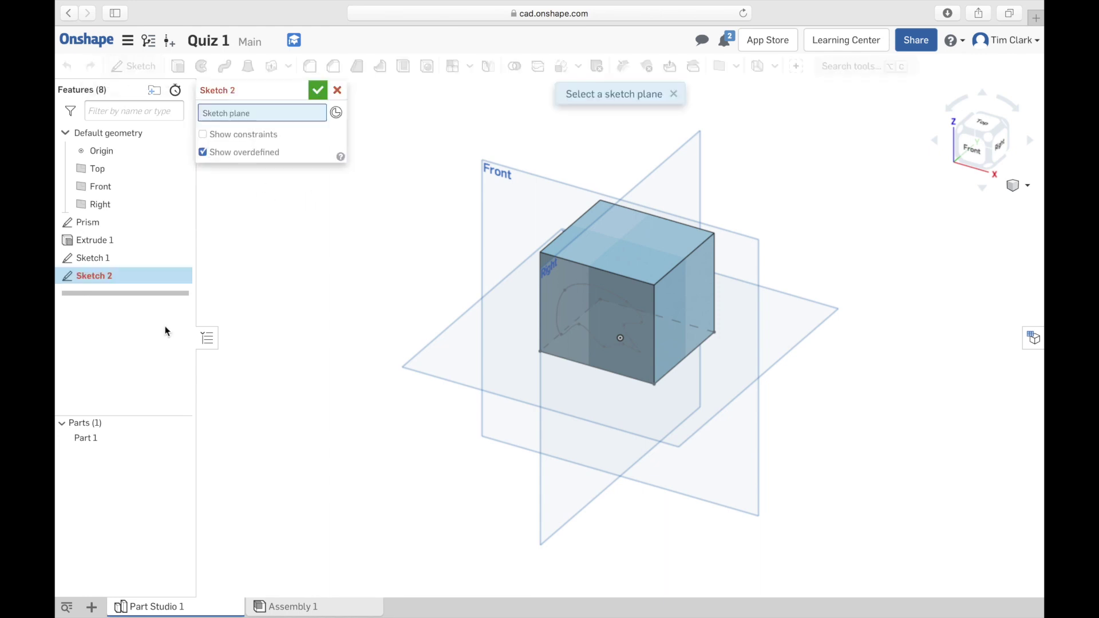
{"action": "left_click", "coordinate": [446, 356]}
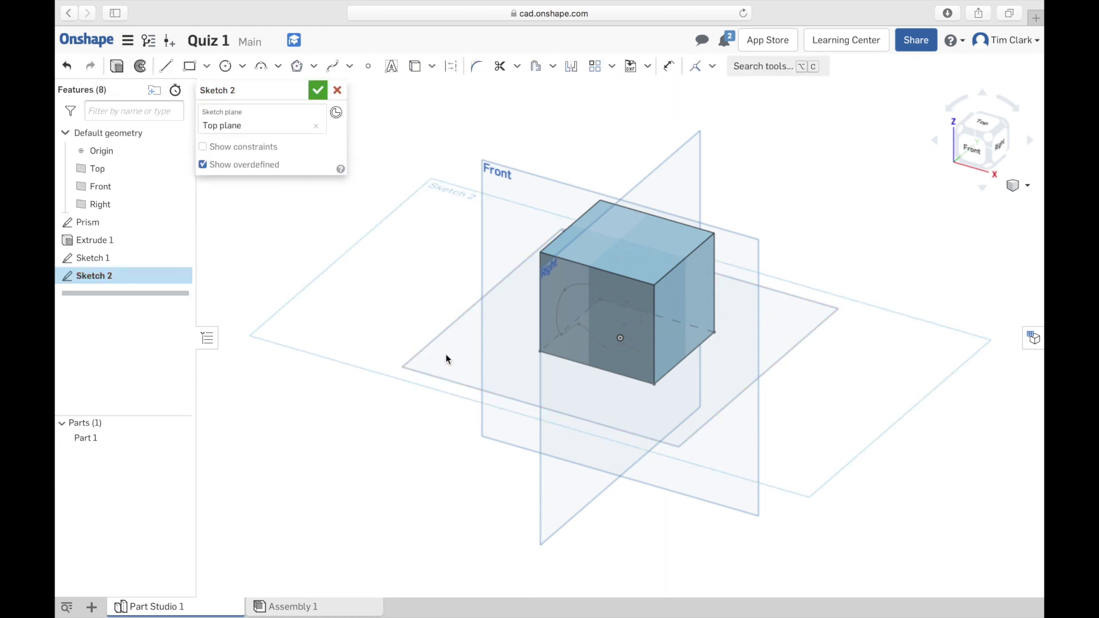
{"action": "left_click", "coordinate": [982, 125]}
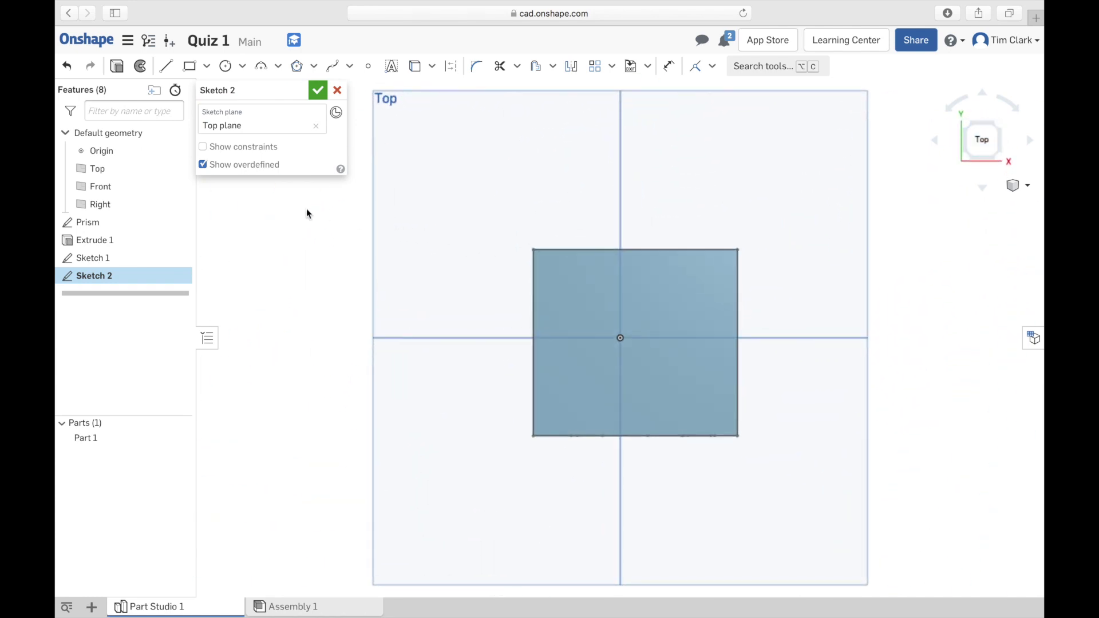
{"action": "left_click", "coordinate": [226, 67]}
{"action": "left_click", "coordinate": [446, 172]}
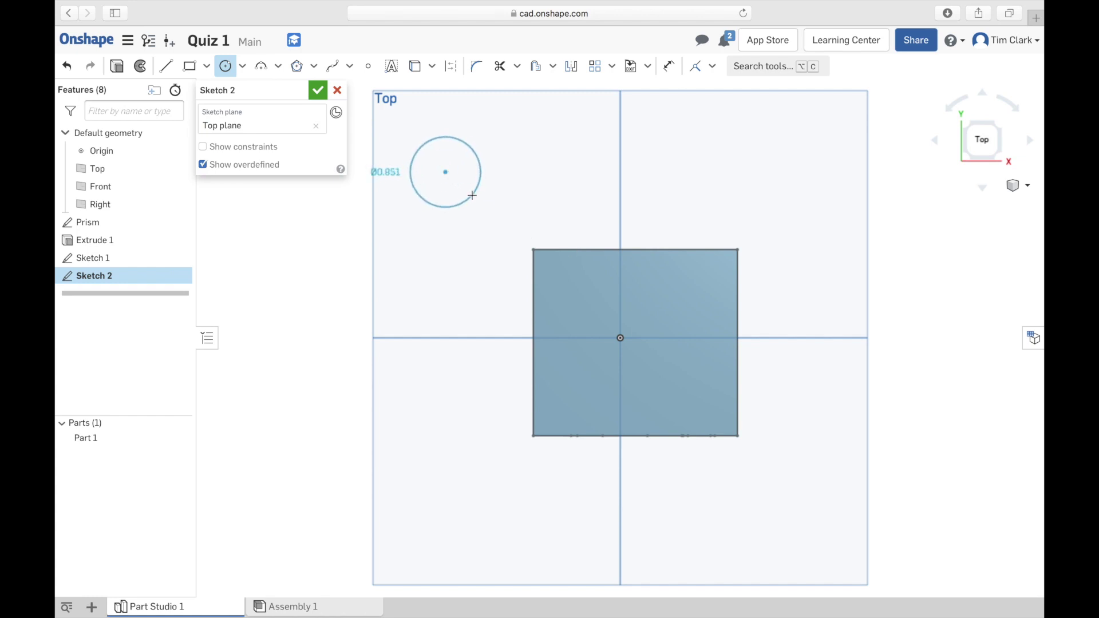
{"action": "left_click", "coordinate": [472, 195]}
{"action": "left_click", "coordinate": [780, 140]}
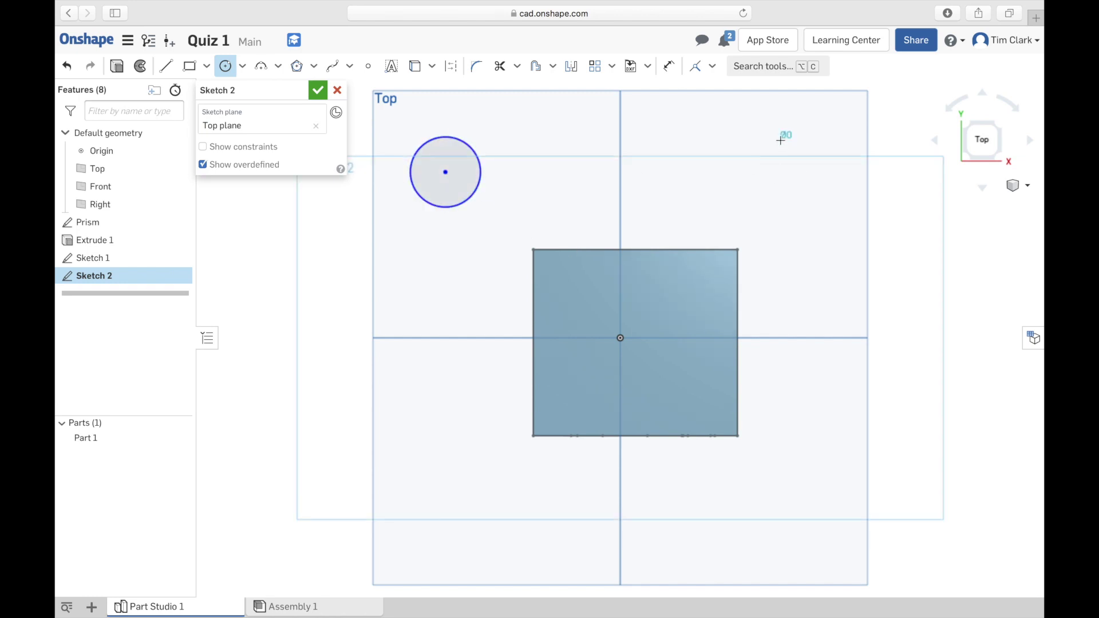
{"action": "left_click", "coordinate": [807, 168]}
{"action": "left_click", "coordinate": [454, 485]}
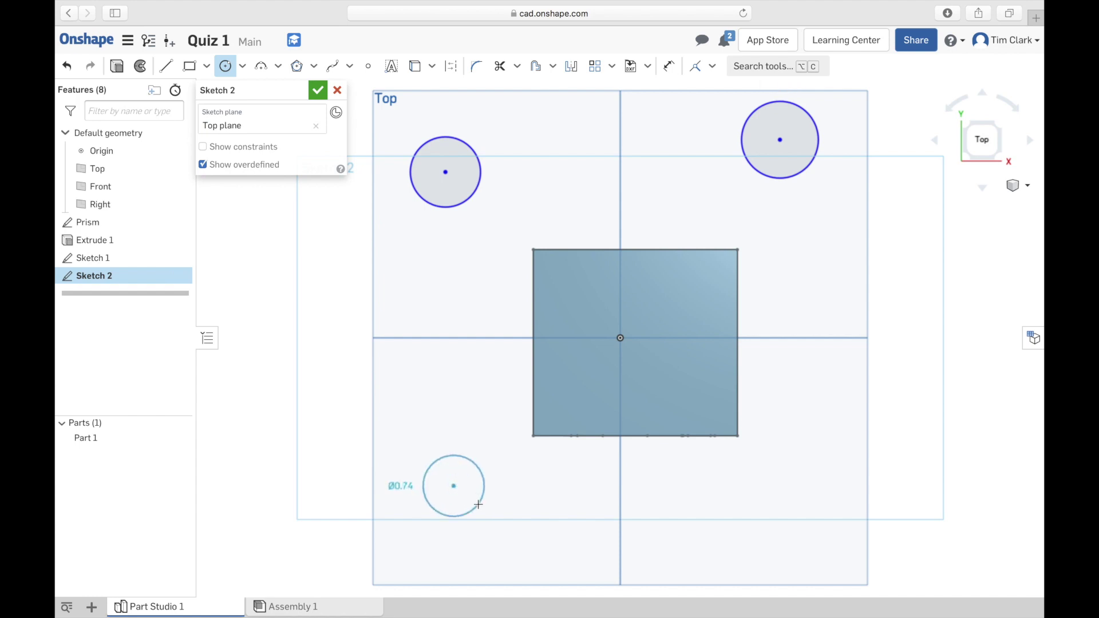
{"action": "left_click", "coordinate": [479, 505]}
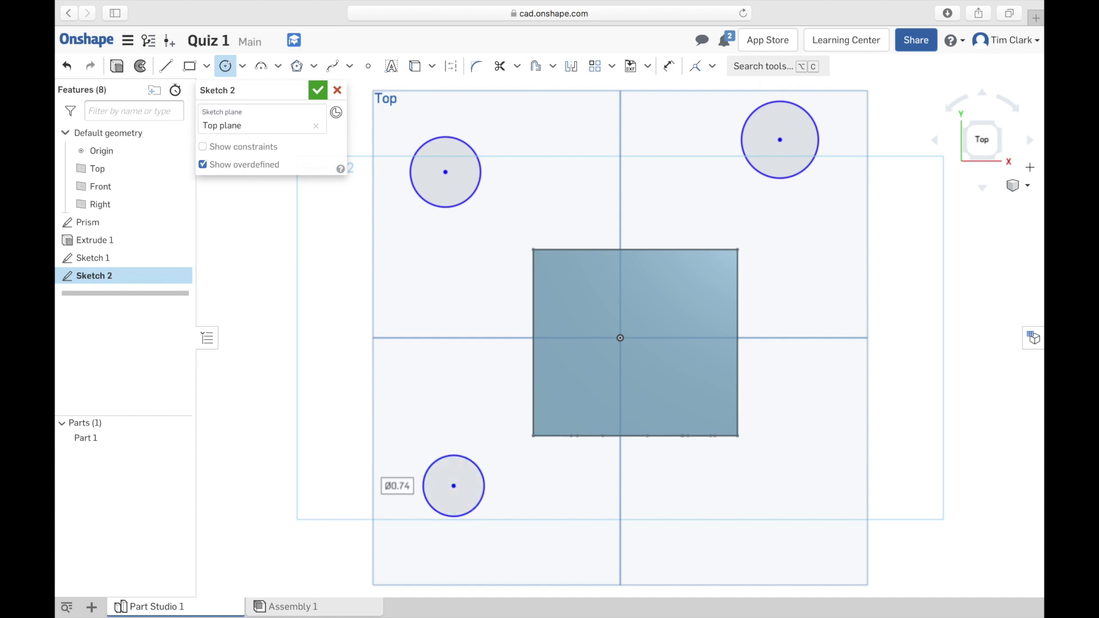
{"action": "left_click", "coordinate": [322, 90]}
- Hide the sketch containing the three circles, keeping it in the feature list
{"action": "left_click", "coordinate": [1006, 162]}
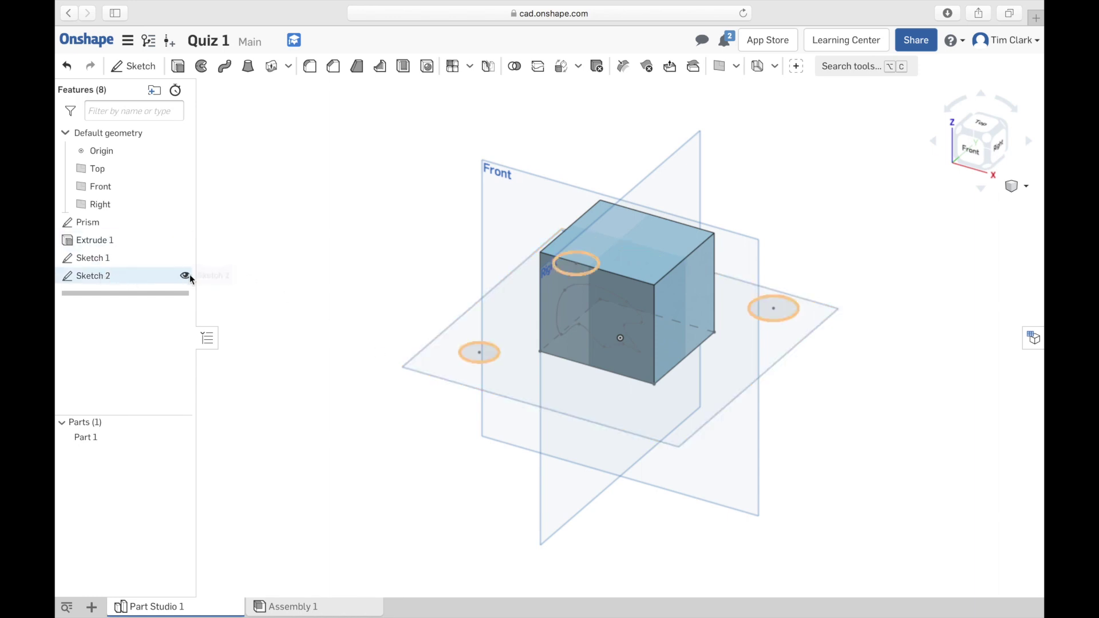
{"action": "left_click", "coordinate": [186, 276]}
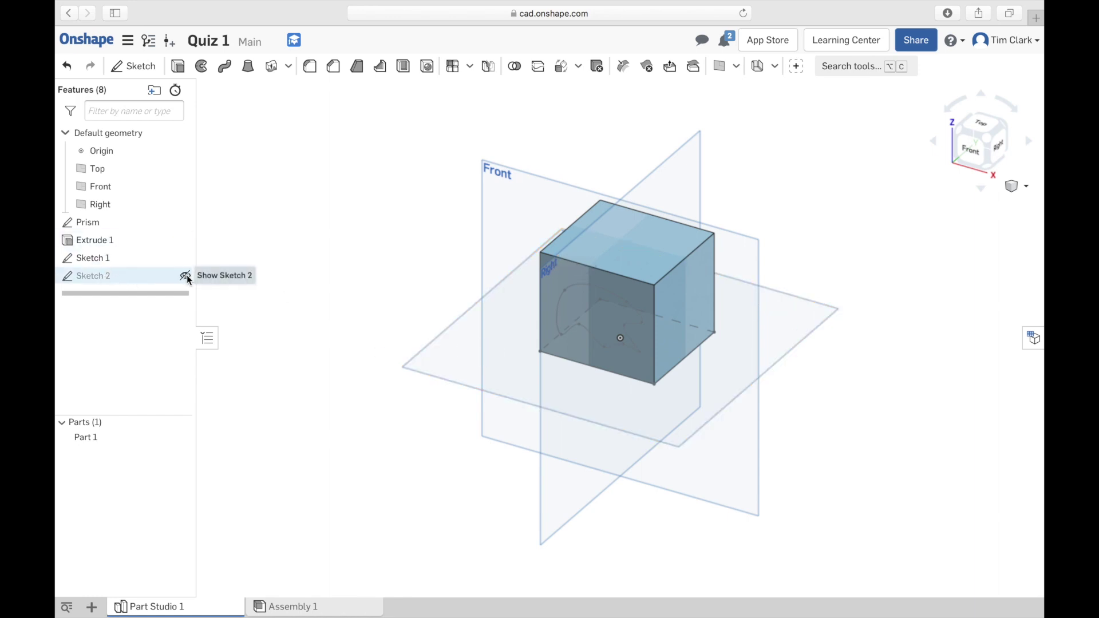
{"action": "right_click", "coordinate": [118, 281]}
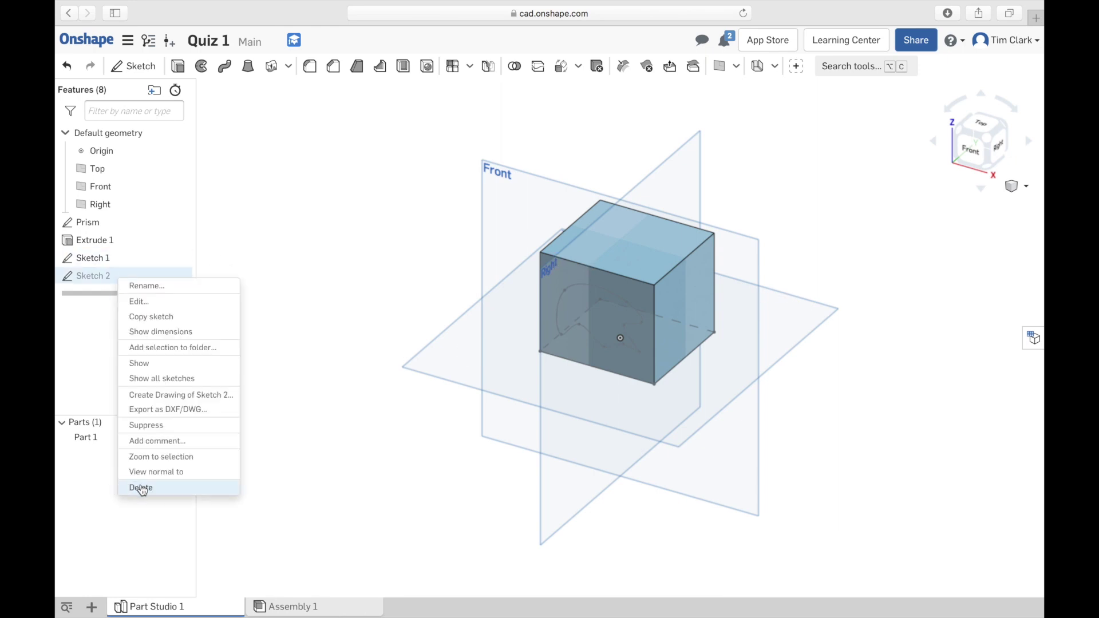
{"action": "left_click", "coordinate": [324, 398]}
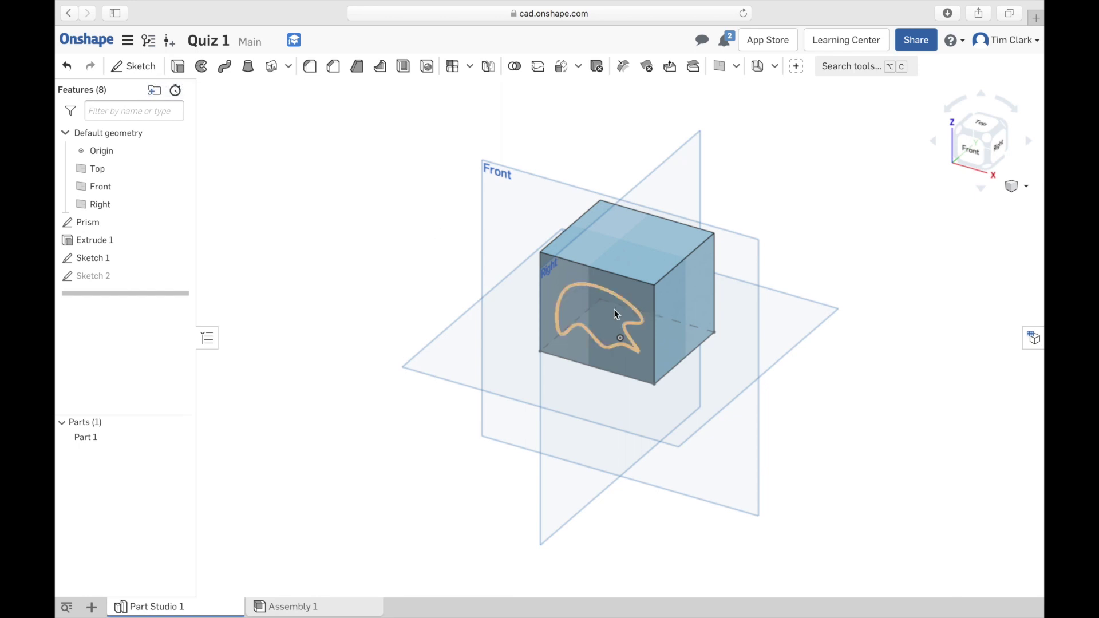
- Extrude the spline region outward from the block's front face as a blind addition about 0.29 in deep, merged with Part 1
{"action": "left_click", "coordinate": [178, 67]}
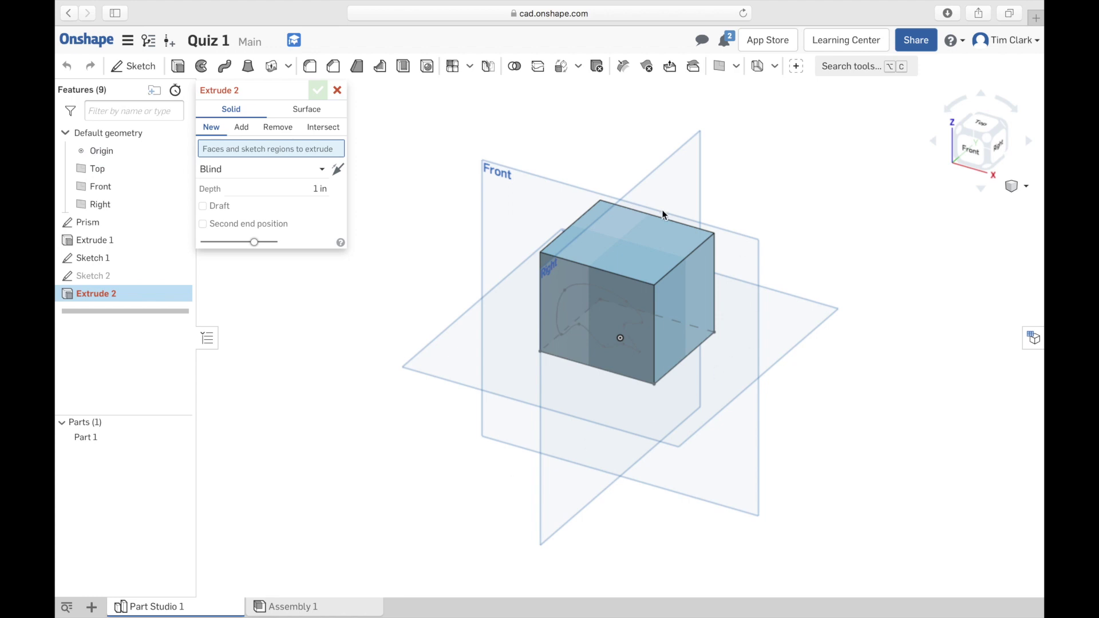
{"action": "left_click", "coordinate": [589, 301]}
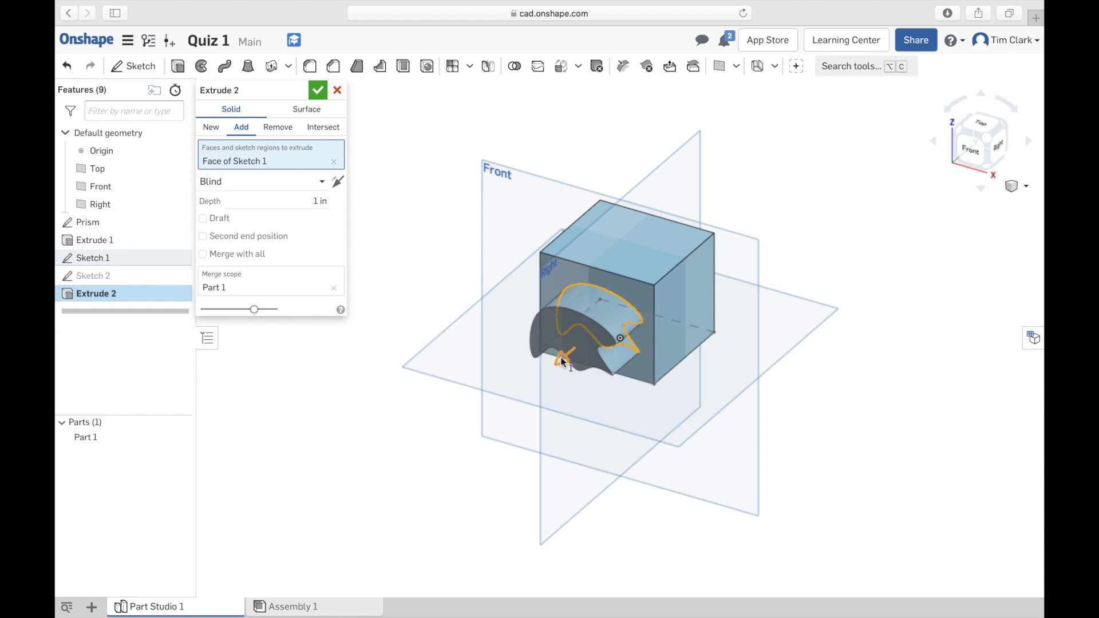
{"action": "left_click_drag", "start_coordinate": [570, 358], "coordinate": [581, 344]}
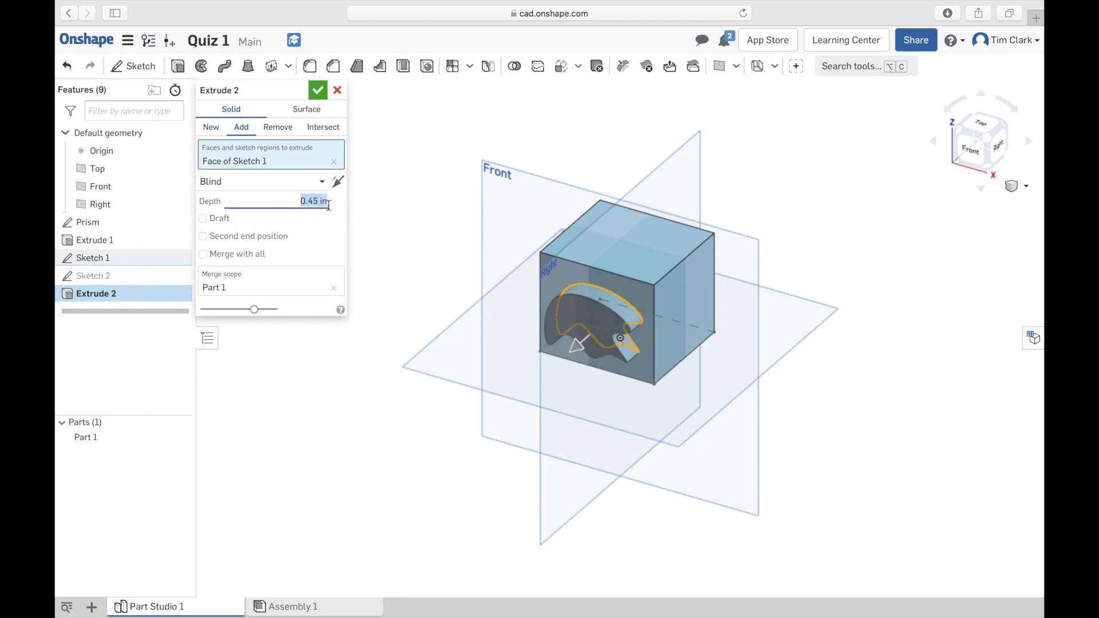
{"action": "left_click_drag", "start_coordinate": [583, 341], "coordinate": [583, 344]}
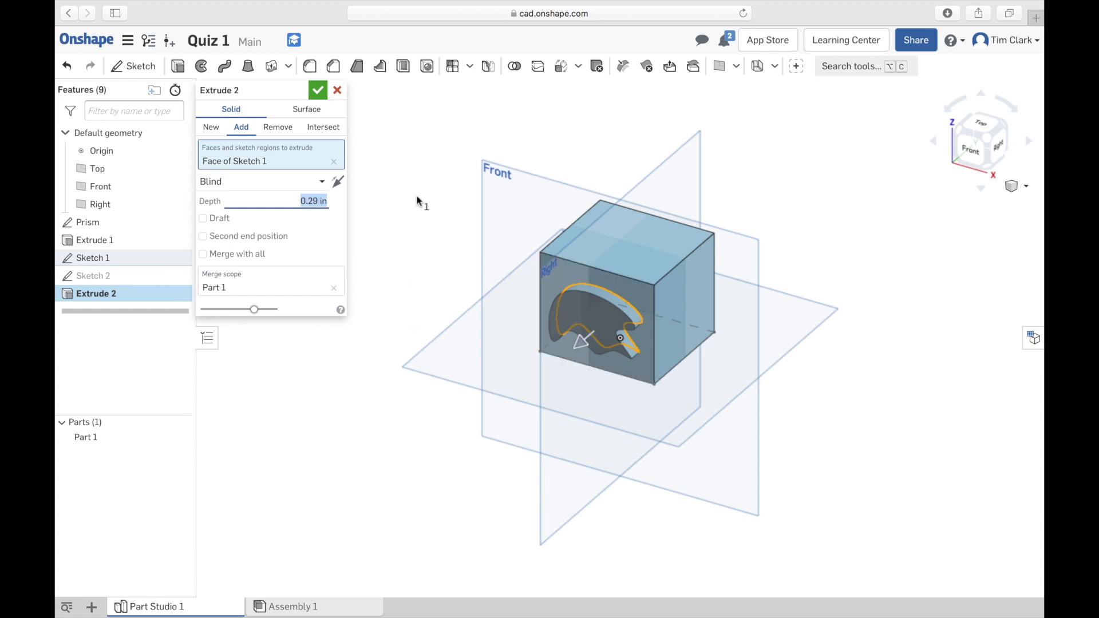
{"action": "left_click", "coordinate": [317, 93]}
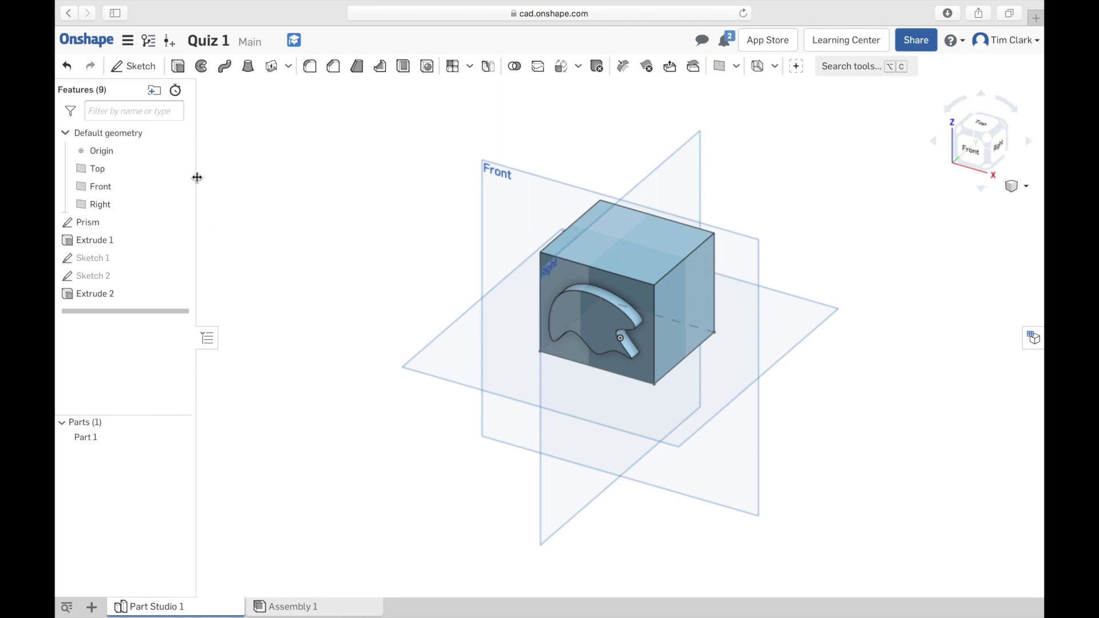
- Sketch the text "A" across most of the block's right face, and finish the sketch
{"action": "left_click", "coordinate": [136, 67]}
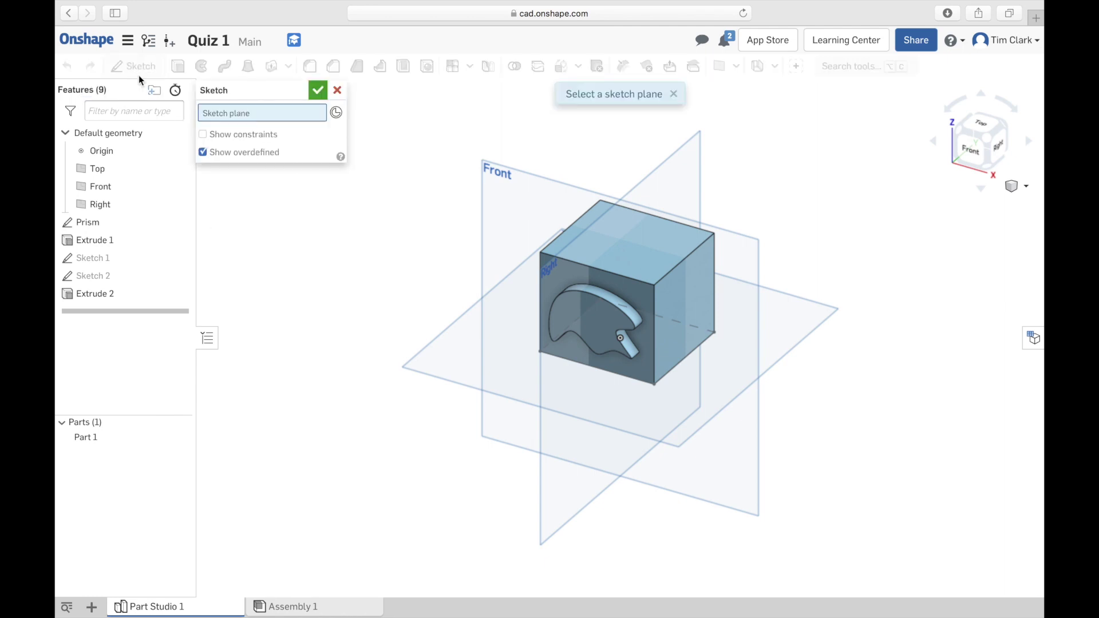
{"action": "left_click", "coordinate": [686, 309]}
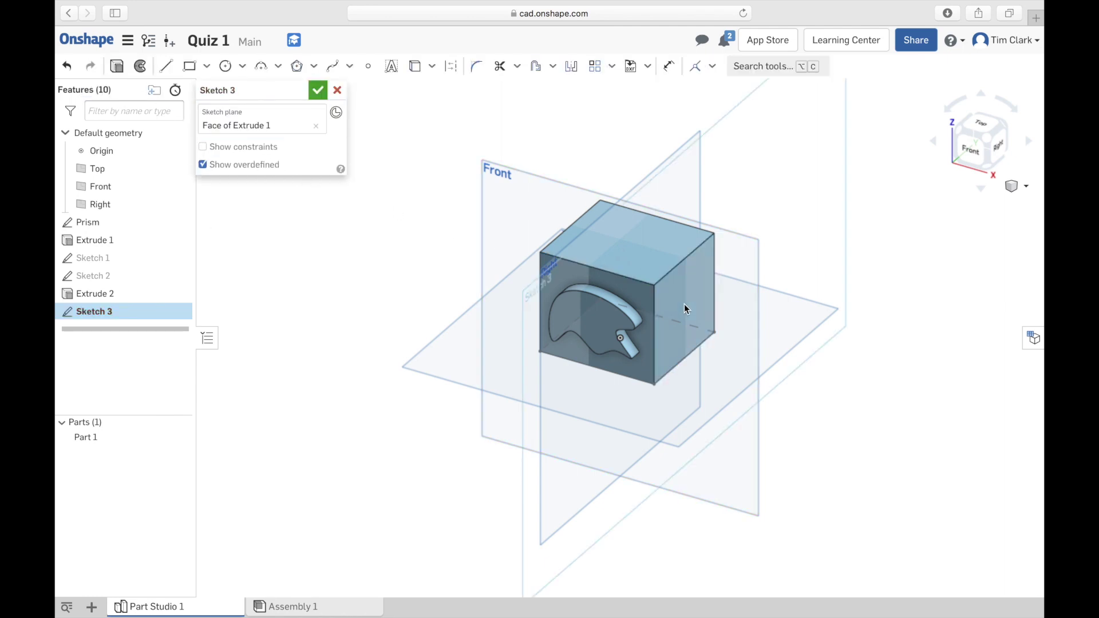
{"action": "left_click", "coordinate": [392, 66]}
{"action": "left_click", "coordinate": [661, 294]}
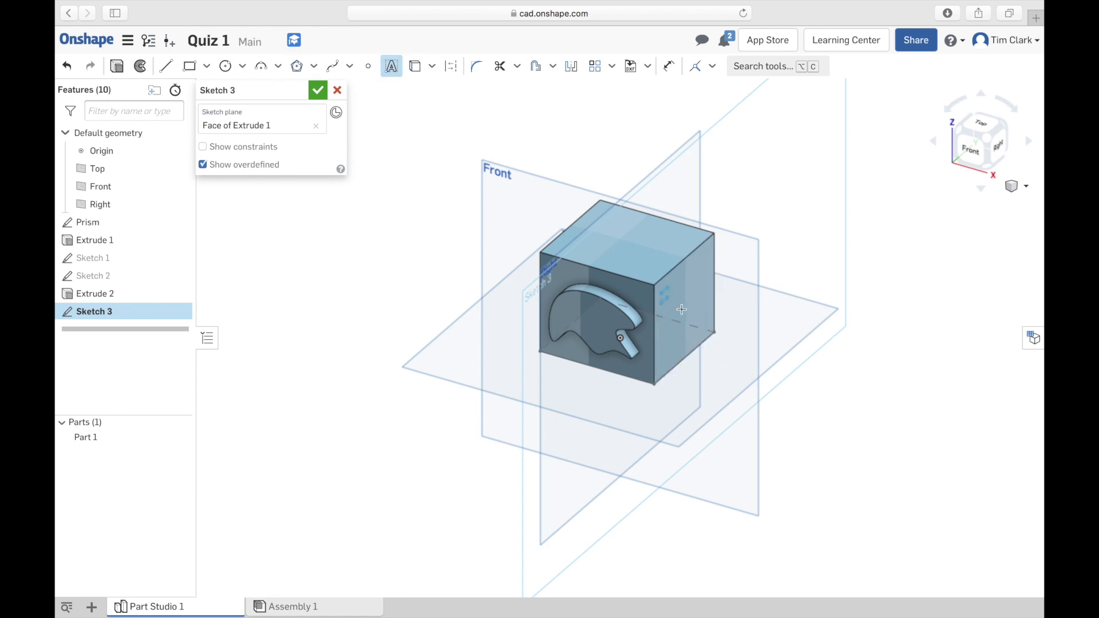
{"action": "left_click", "coordinate": [708, 327]}
{"action": "left_click_drag", "start_coordinate": [271, 175], "coordinate": [191, 176]}
{"action": "type", "text": "A"}
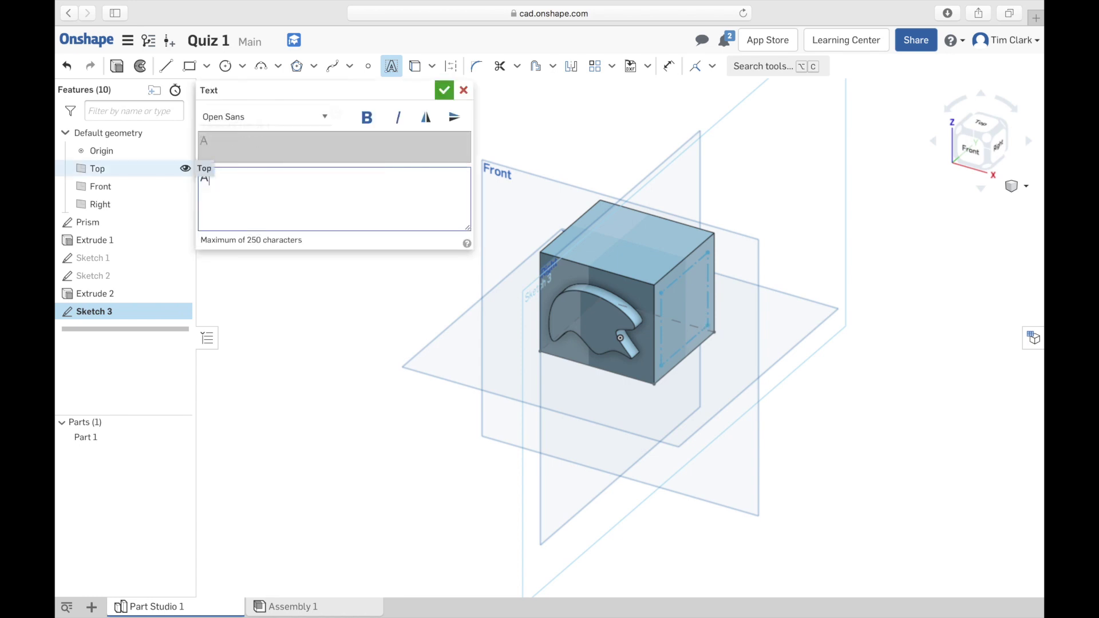
{"action": "left_click", "coordinate": [445, 90]}
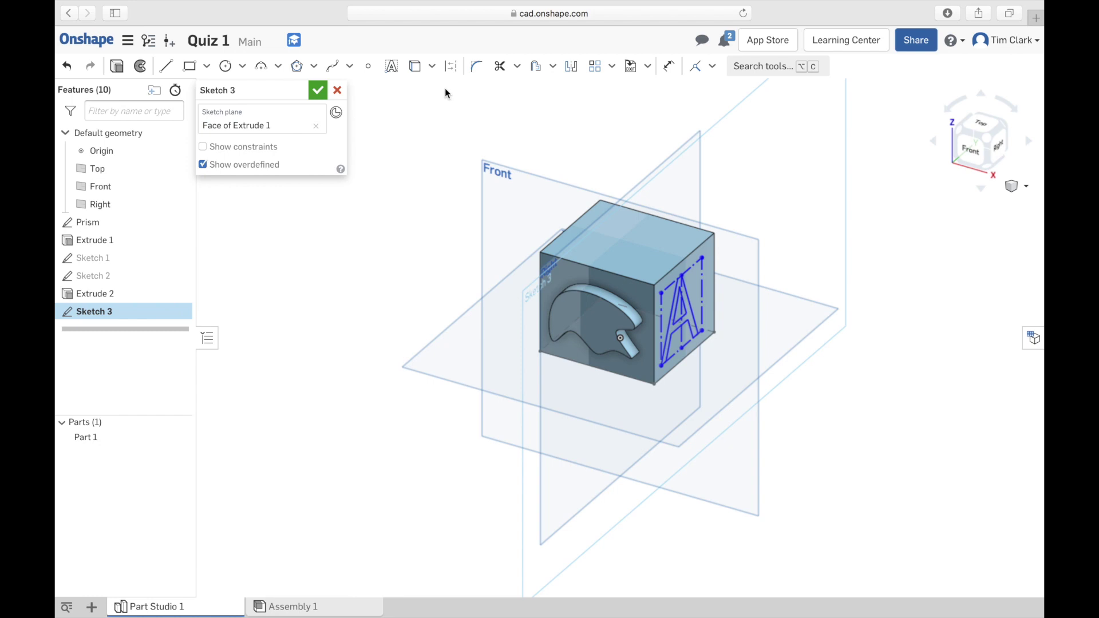
{"action": "left_click", "coordinate": [318, 90]}
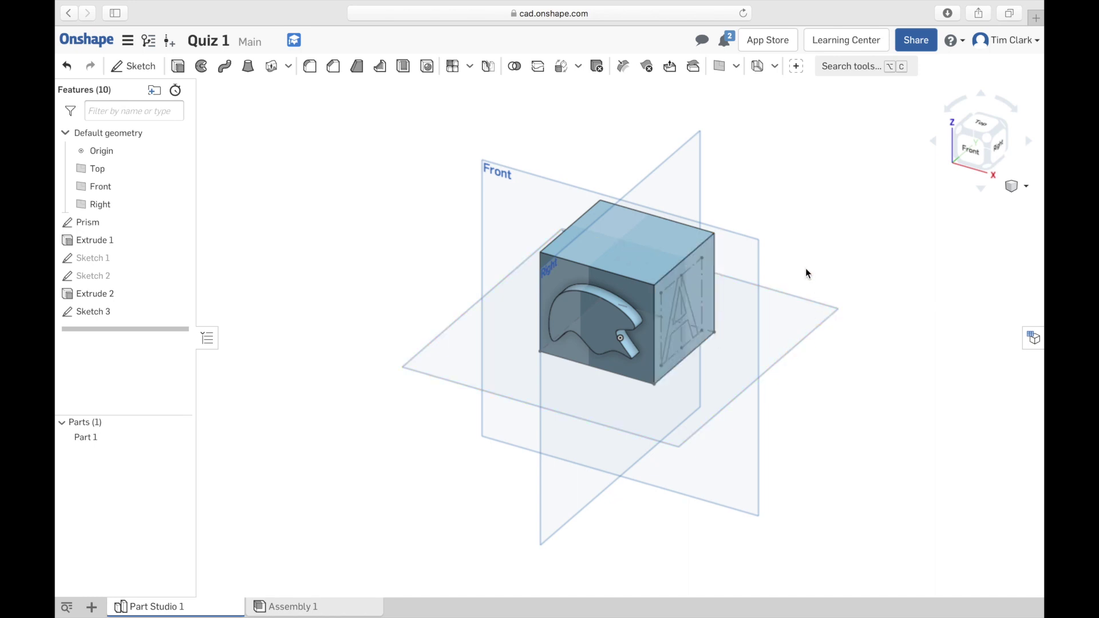
- Extrude the letter A outward from the block's right face as a blind addition about 0.31 in deep, merged with Part 1
{"action": "scroll", "coordinate": [687, 317], "scroll_direction": "down", "scroll_amount": 1}
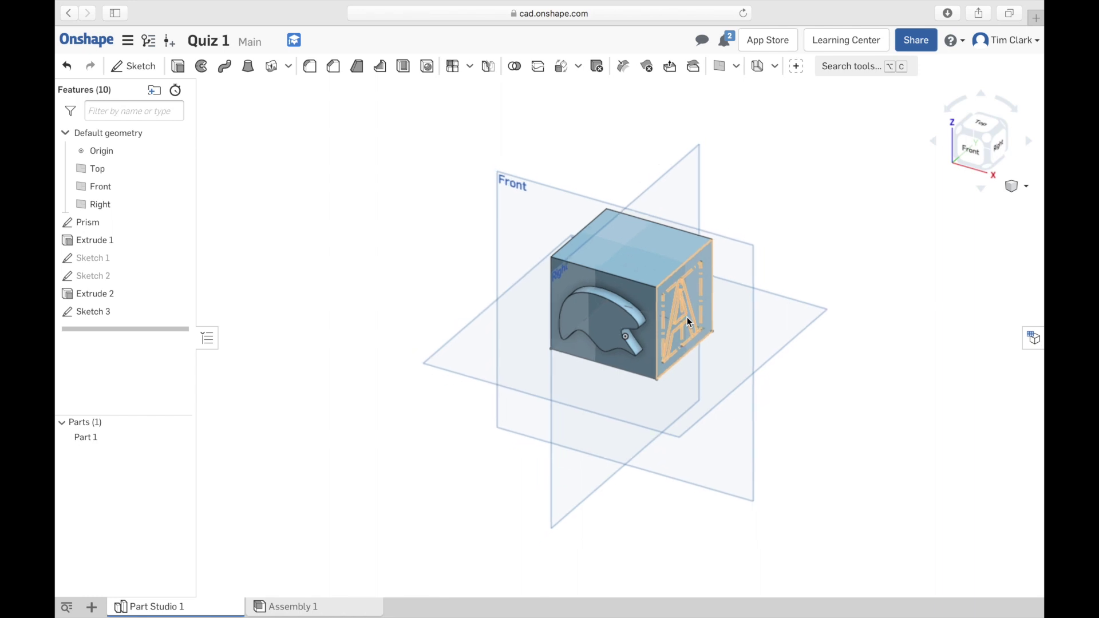
{"action": "scroll", "coordinate": [688, 317], "scroll_direction": "up", "scroll_amount": 10}
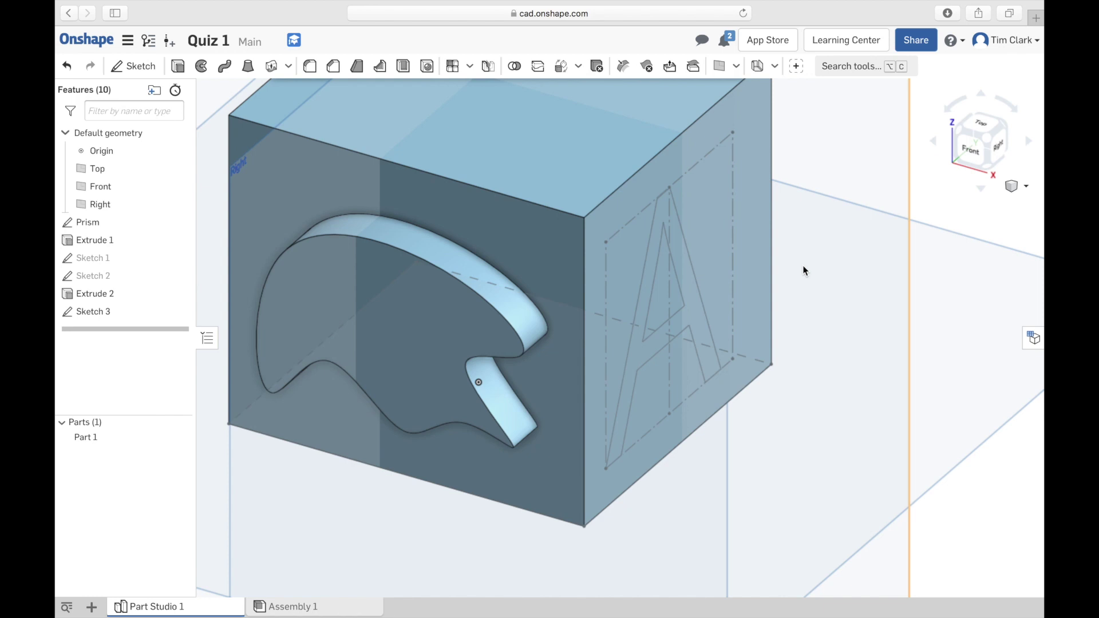
{"action": "left_click", "coordinate": [178, 69]}
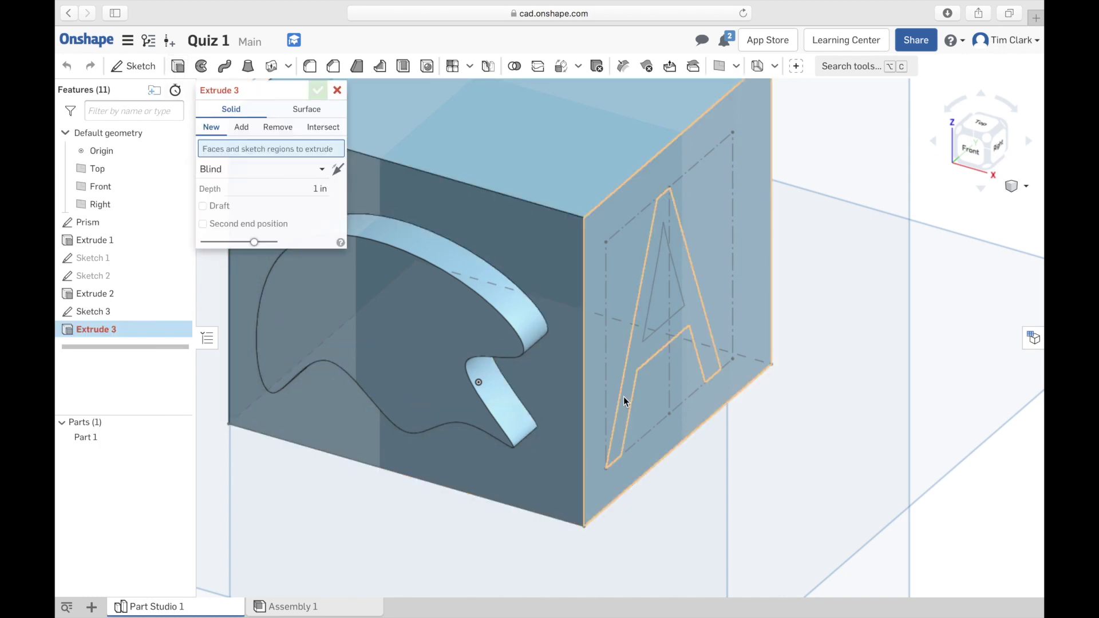
{"action": "left_click", "coordinate": [640, 355]}
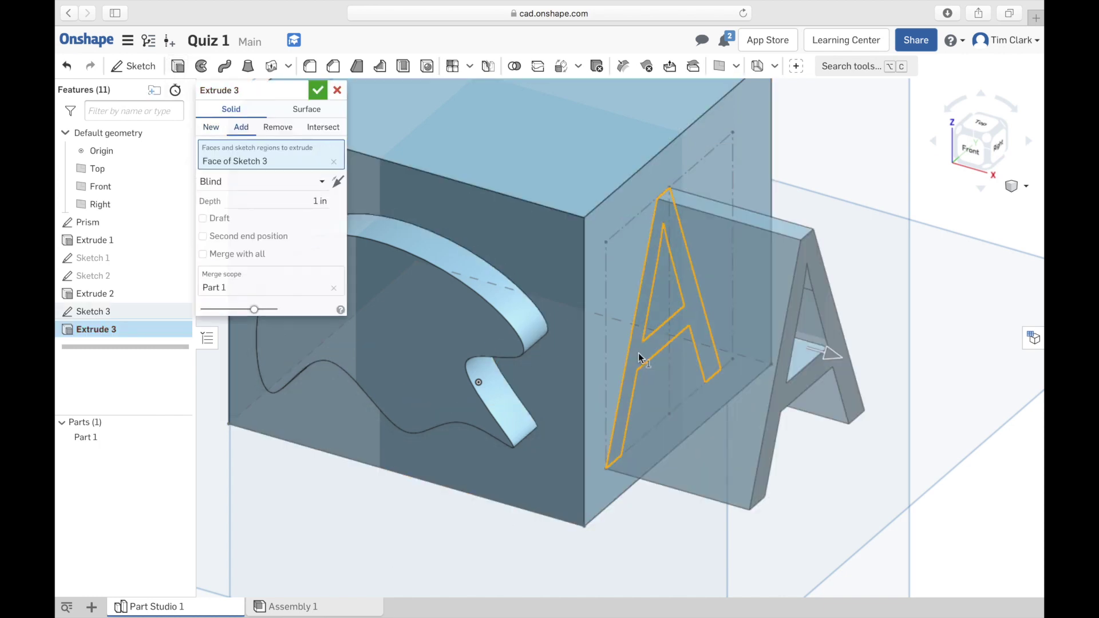
{"action": "left_click_drag", "start_coordinate": [827, 352], "coordinate": [723, 324]}
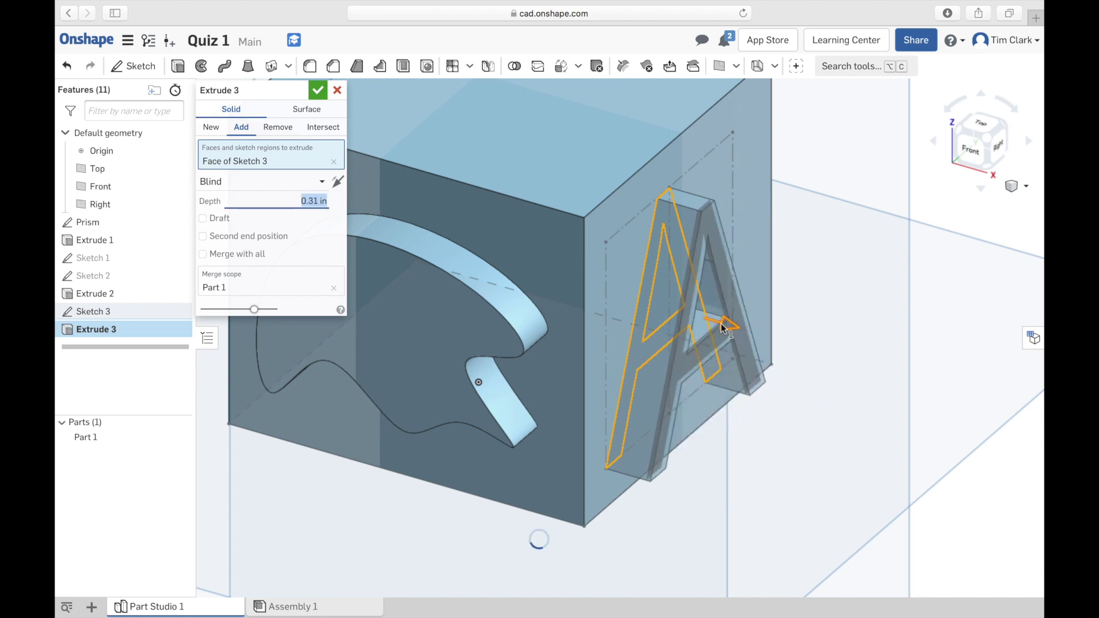
{"action": "left_click", "coordinate": [318, 89]}
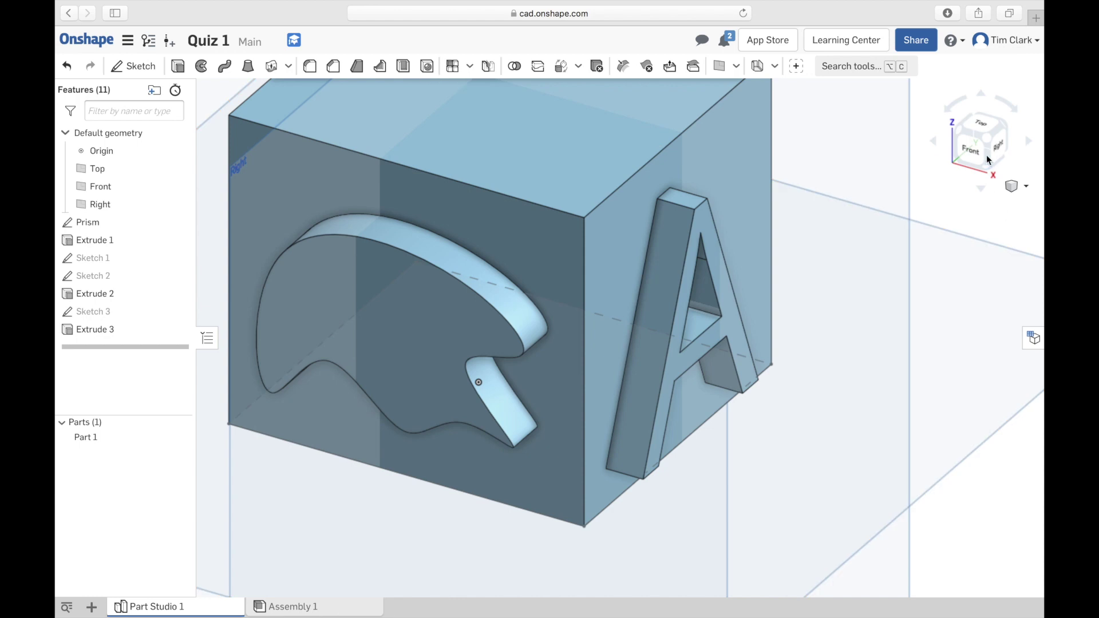
- Sketch a circle around the middle of the block's top face and finish the sketch
{"action": "key", "text": "f"}
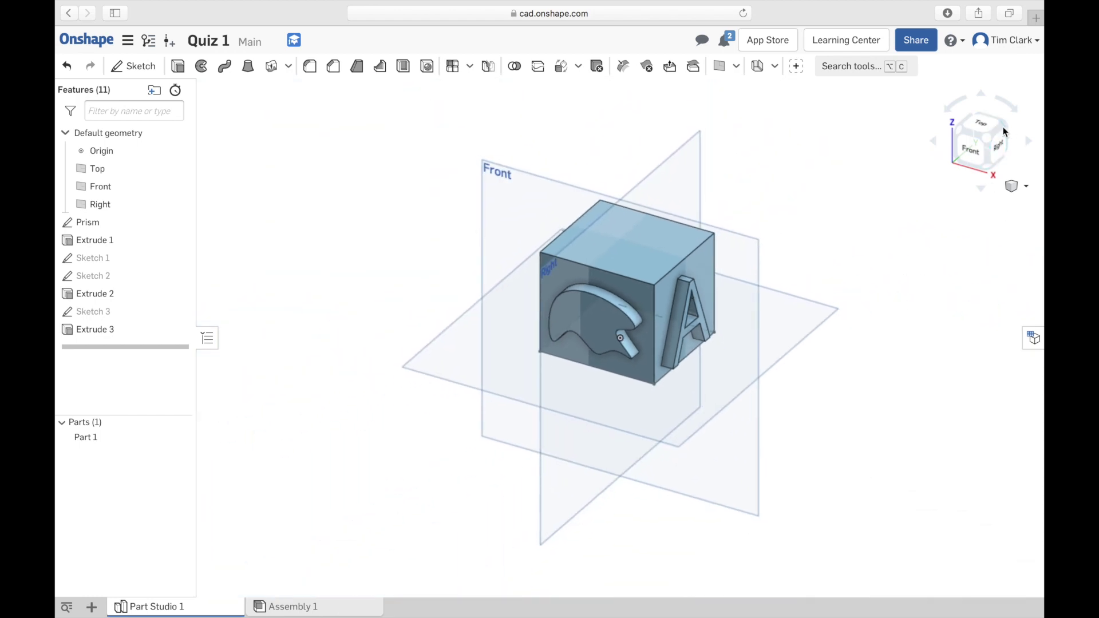
{"action": "left_click", "coordinate": [1006, 133]}
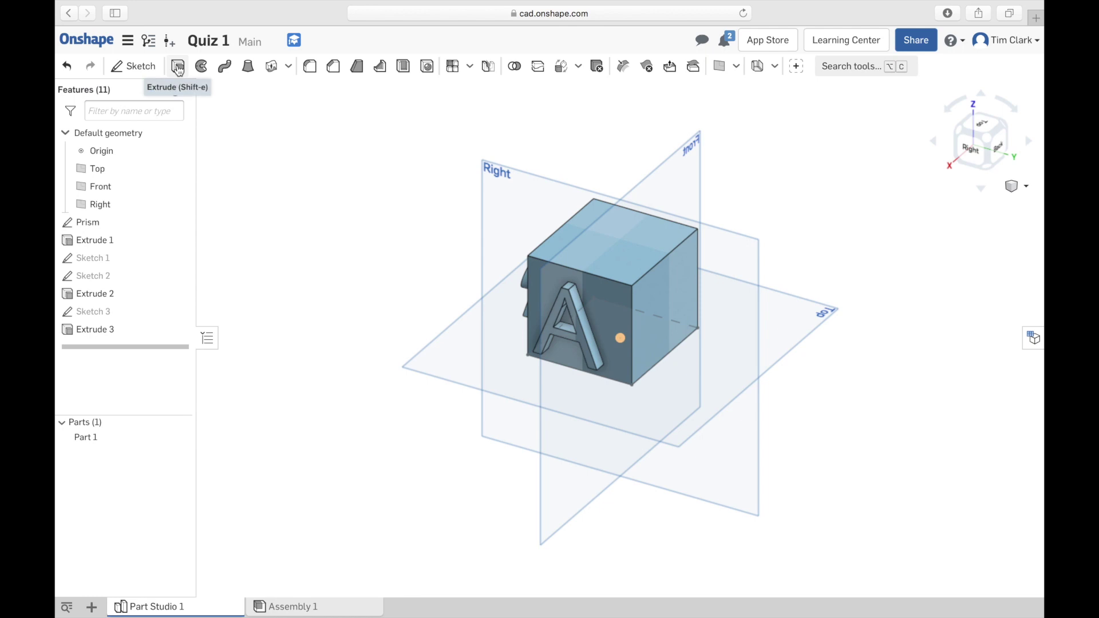
{"action": "left_click", "coordinate": [135, 66]}
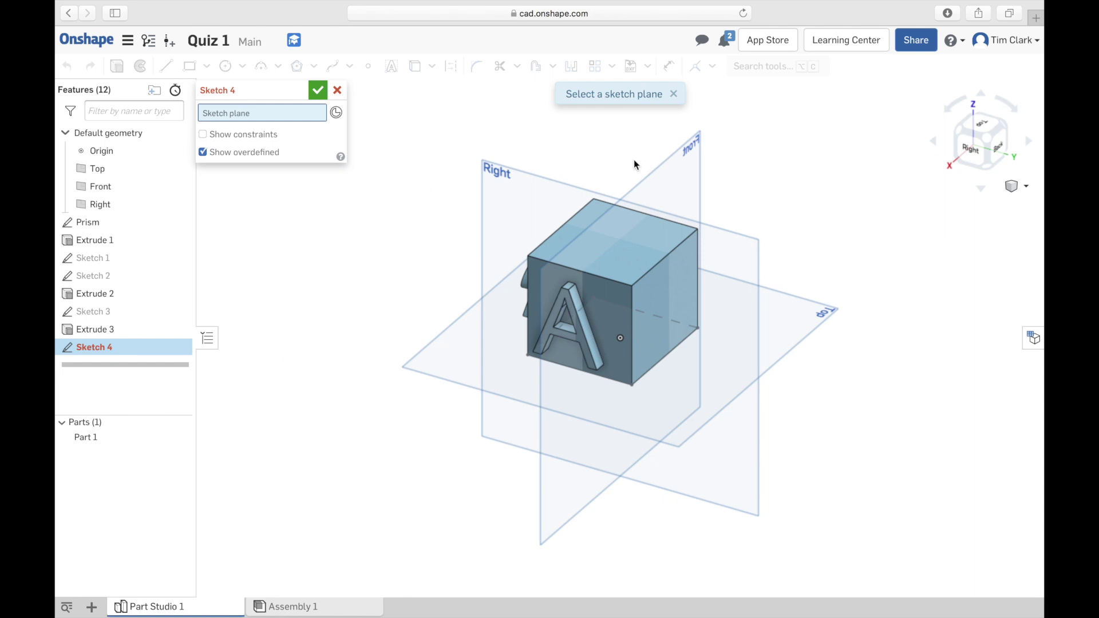
{"action": "left_click", "coordinate": [557, 240]}
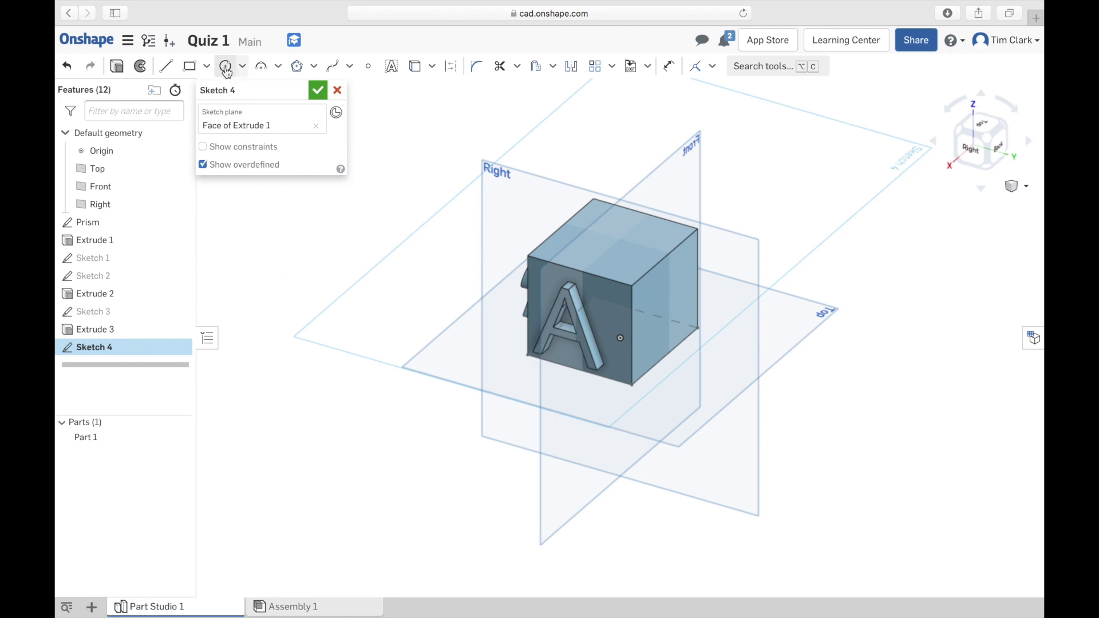
{"action": "left_click", "coordinate": [226, 67]}
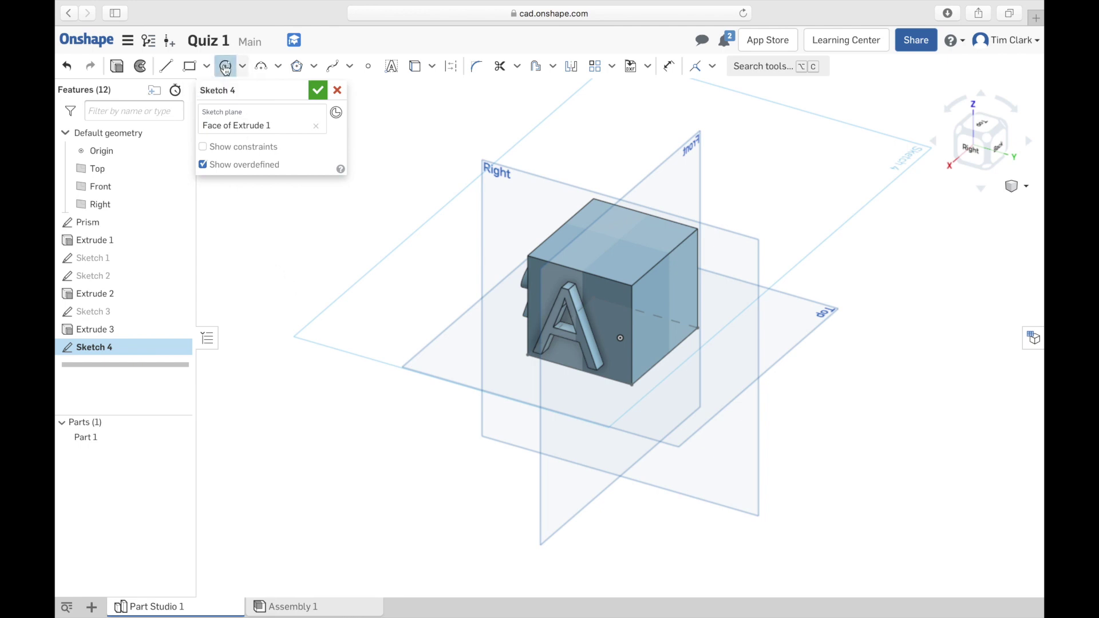
{"action": "left_click", "coordinate": [613, 245]}
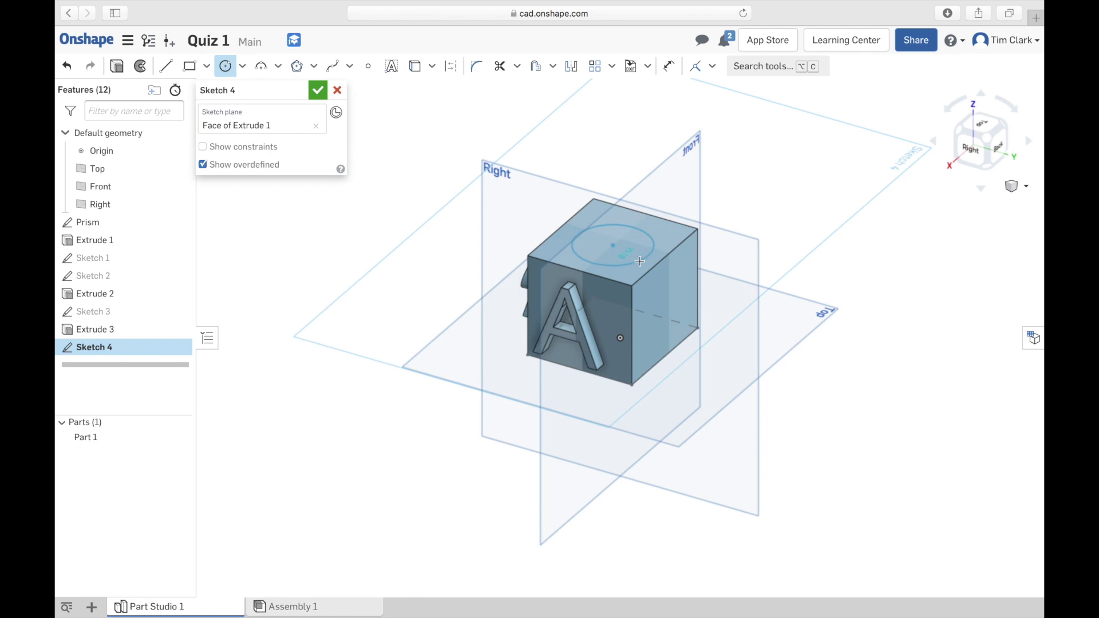
{"action": "left_click", "coordinate": [639, 260]}
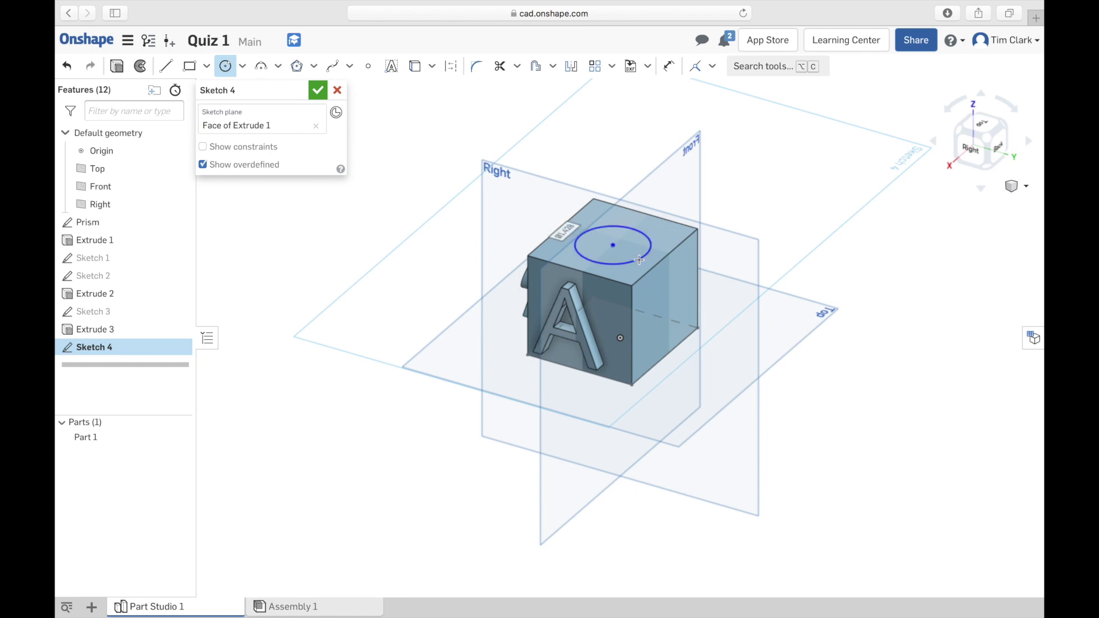
{"action": "left_click", "coordinate": [319, 91]}
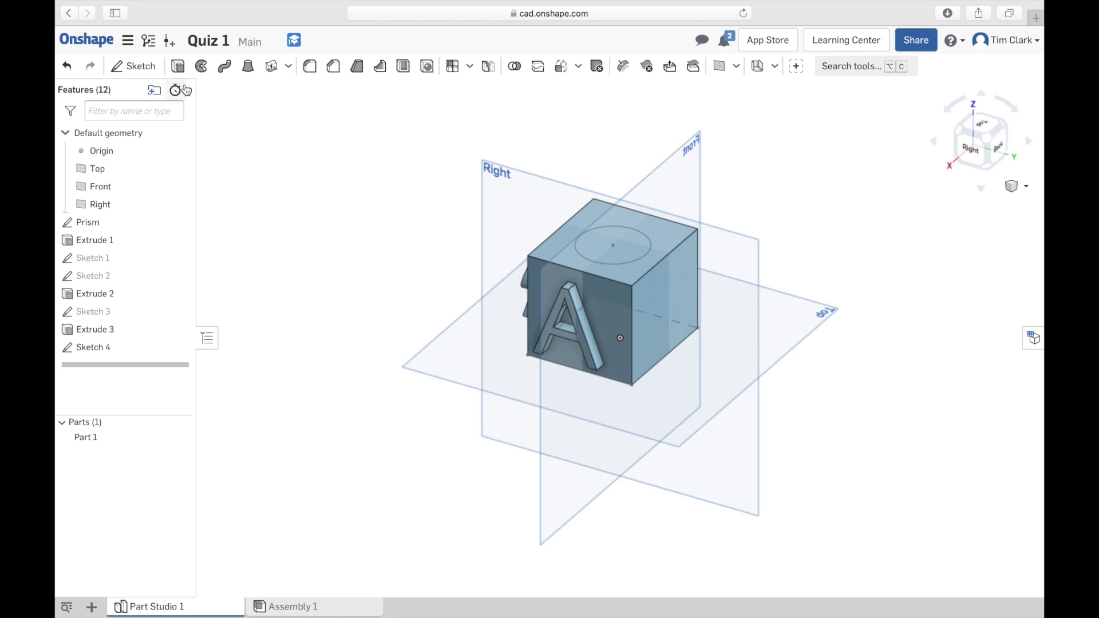
- Cut the circle down through the block from its top face with a blind Remove extrude about 2.95 in deep
{"action": "left_click", "coordinate": [178, 67]}
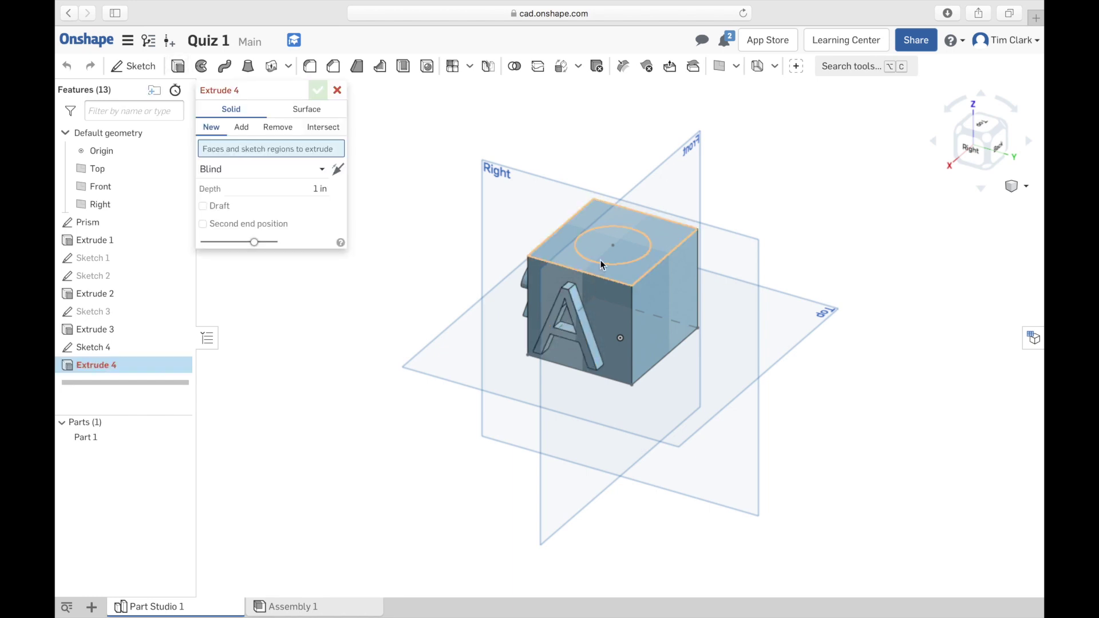
{"action": "left_click", "coordinate": [633, 245]}
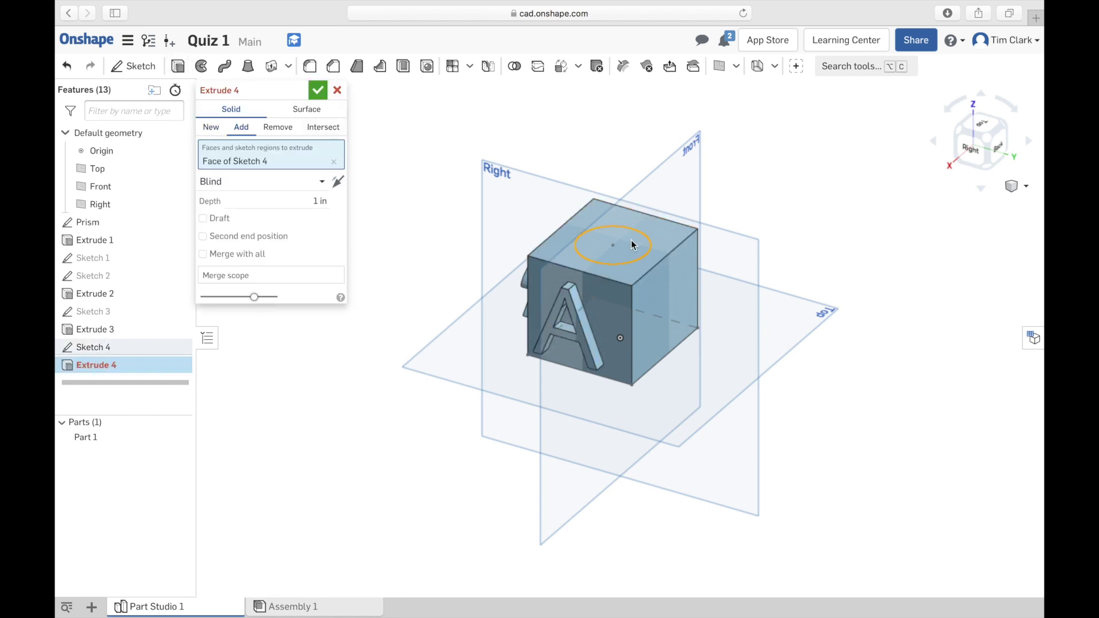
{"action": "left_click", "coordinate": [280, 129]}
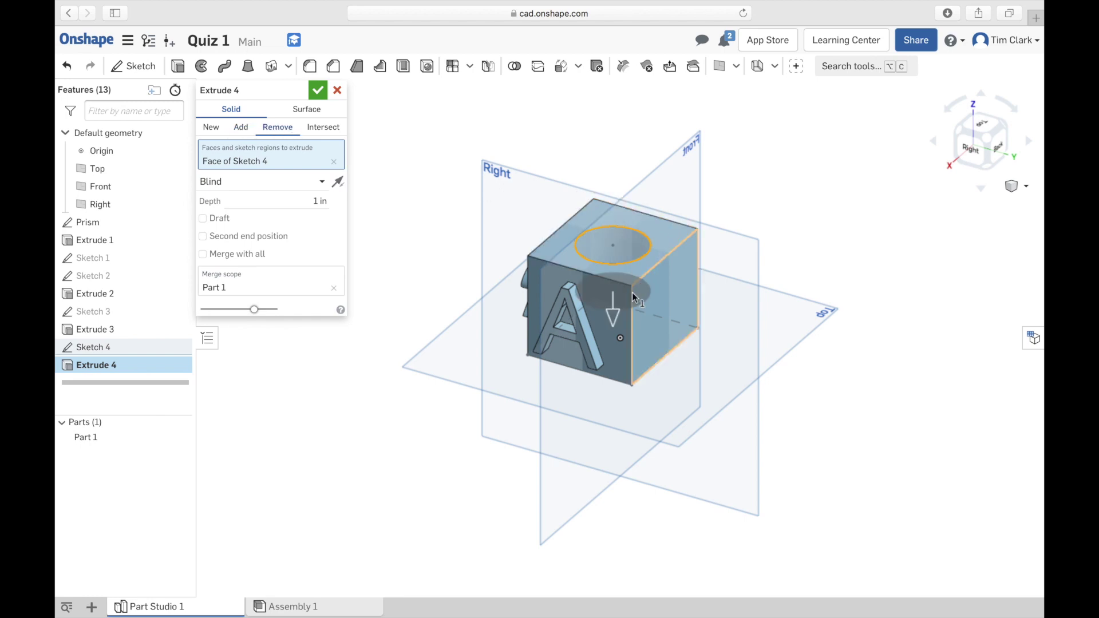
{"action": "left_click_drag", "start_coordinate": [612, 313], "coordinate": [611, 404]}
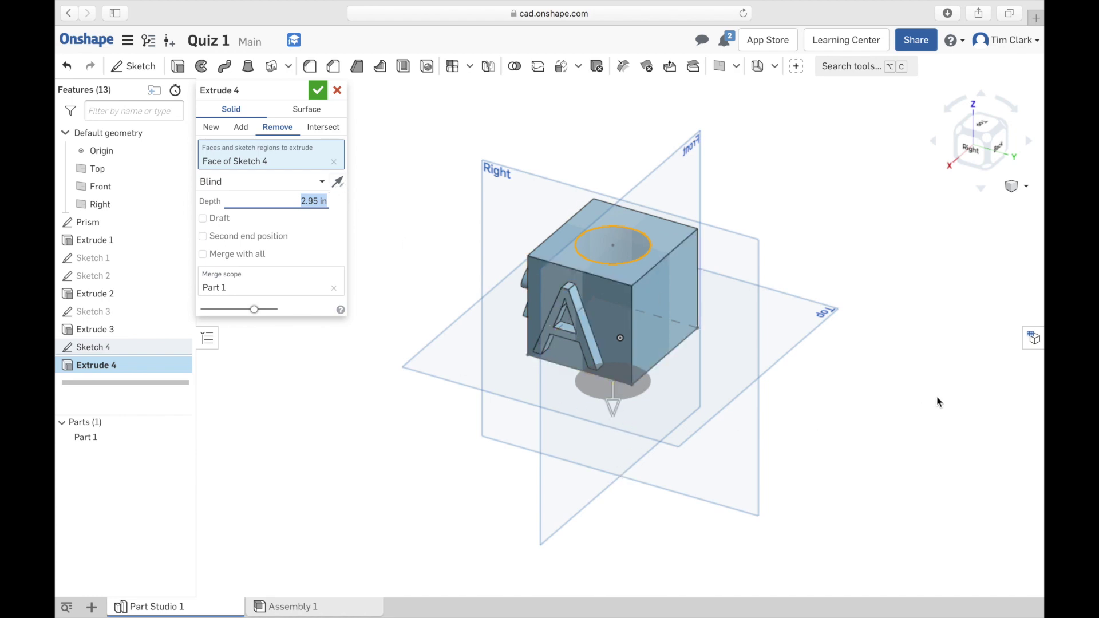
{"action": "left_click", "coordinate": [318, 93]}
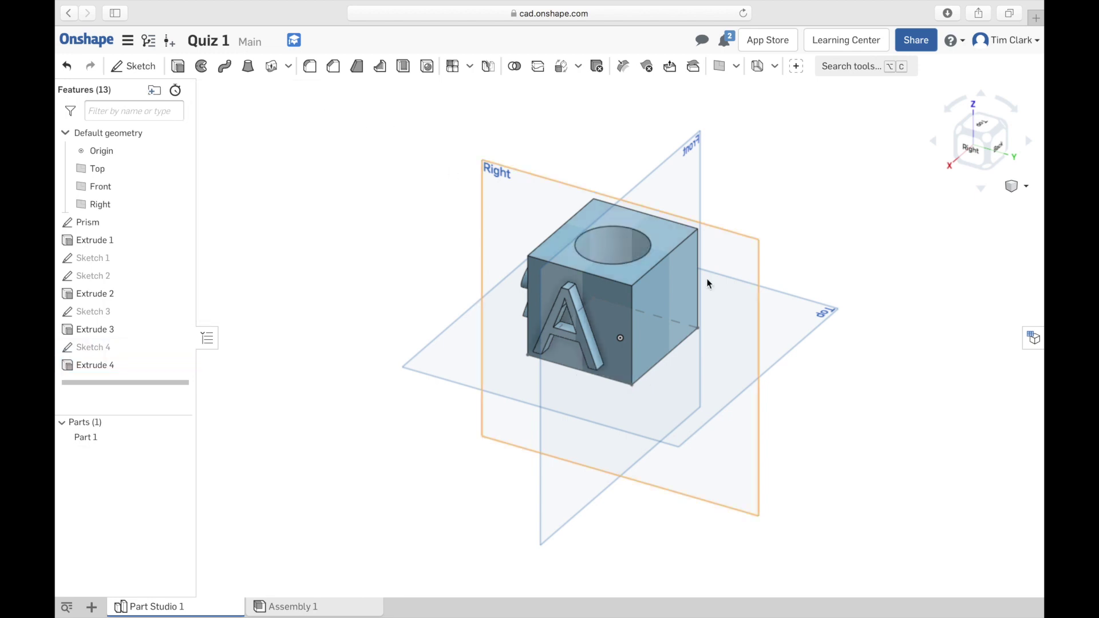
- Sketch a five-sided polygon on the block's left face, toward its front edge, and finish the sketch
{"action": "left_click", "coordinate": [986, 127]}
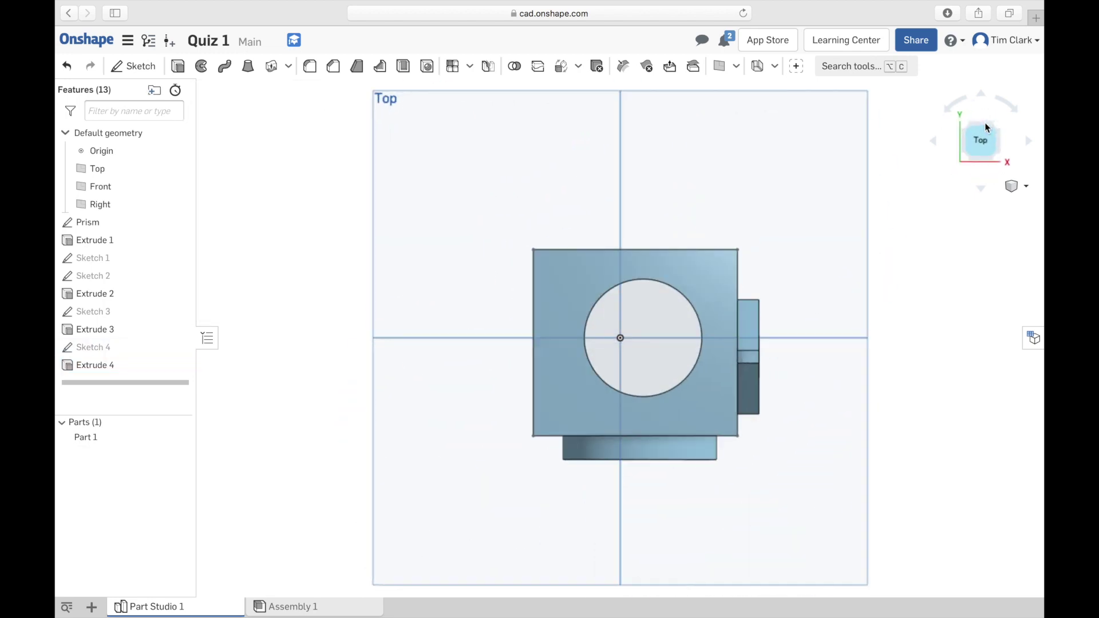
{"action": "left_click", "coordinate": [1000, 158]}
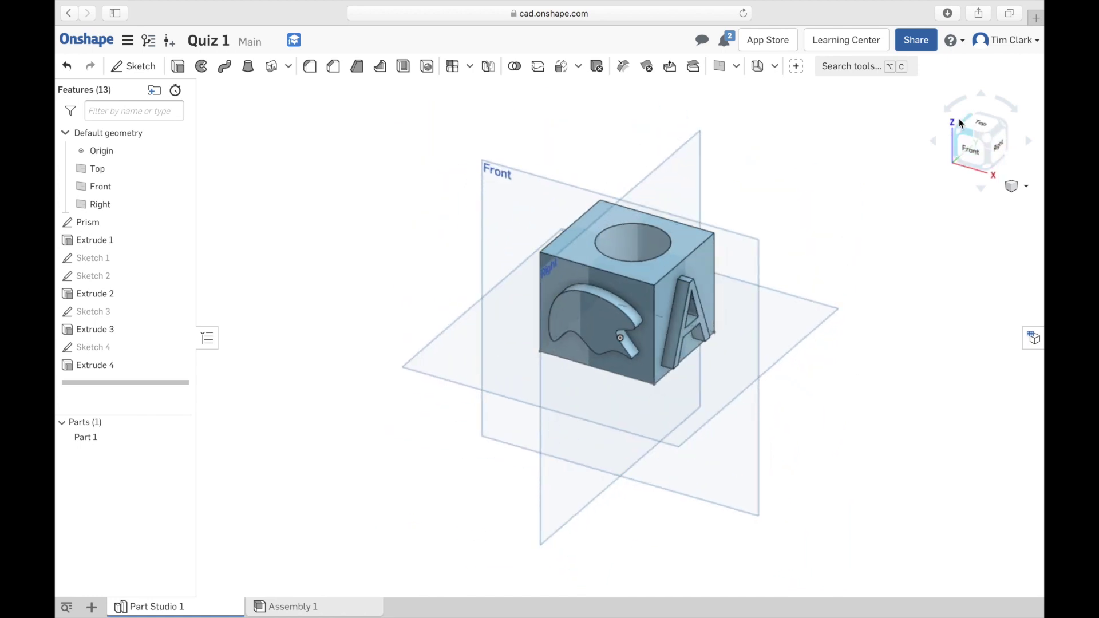
{"action": "left_click", "coordinate": [961, 134]}
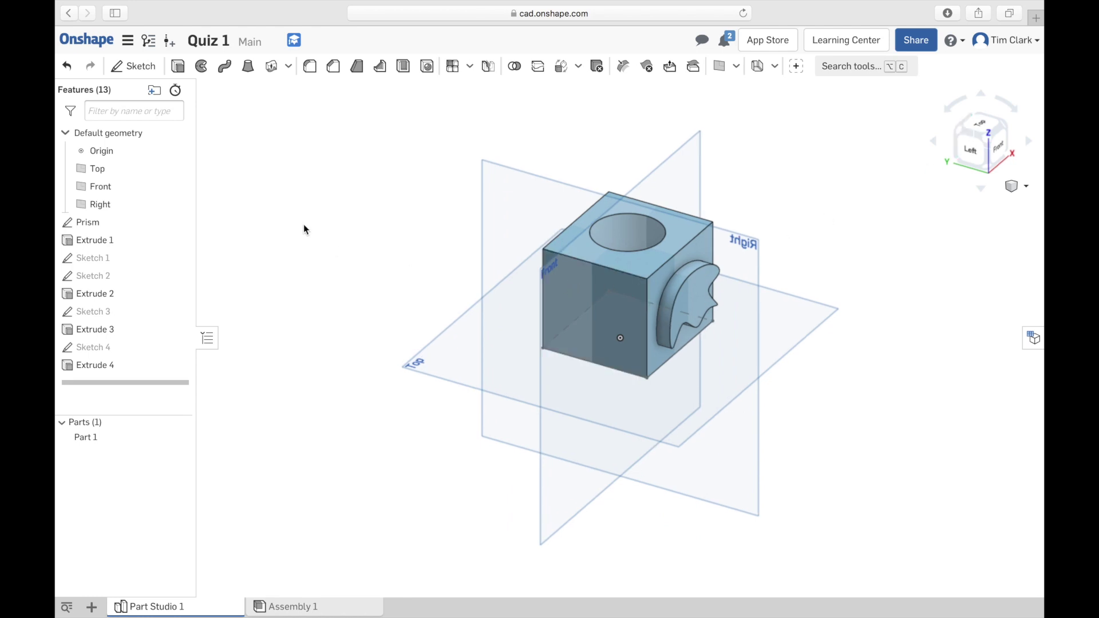
{"action": "left_click", "coordinate": [131, 69]}
{"action": "left_click", "coordinate": [572, 313]}
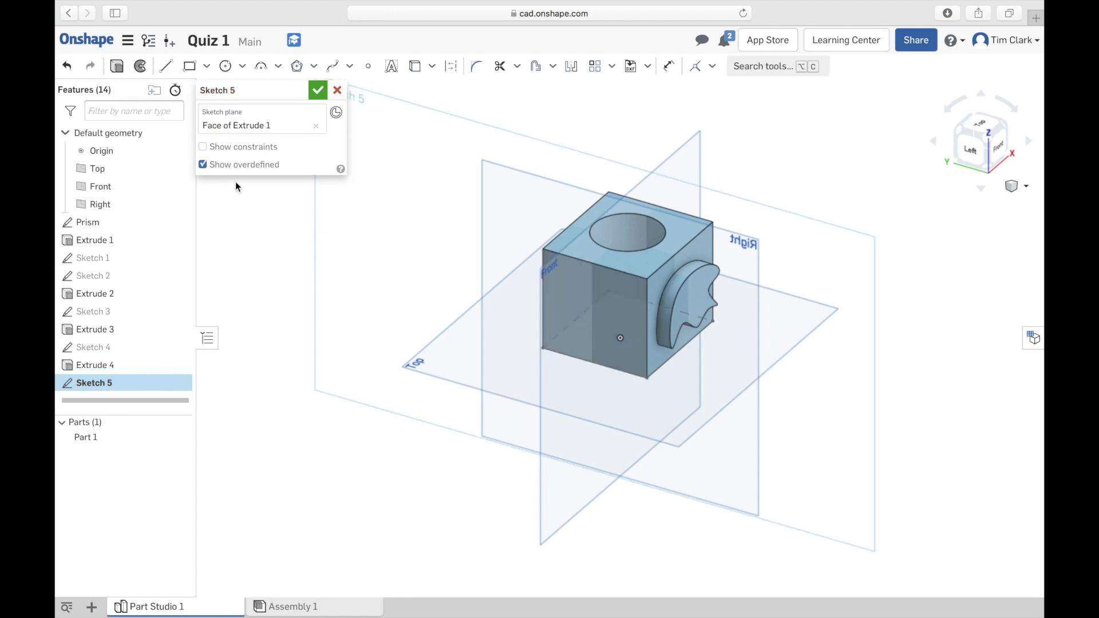
{"action": "left_click", "coordinate": [296, 67]}
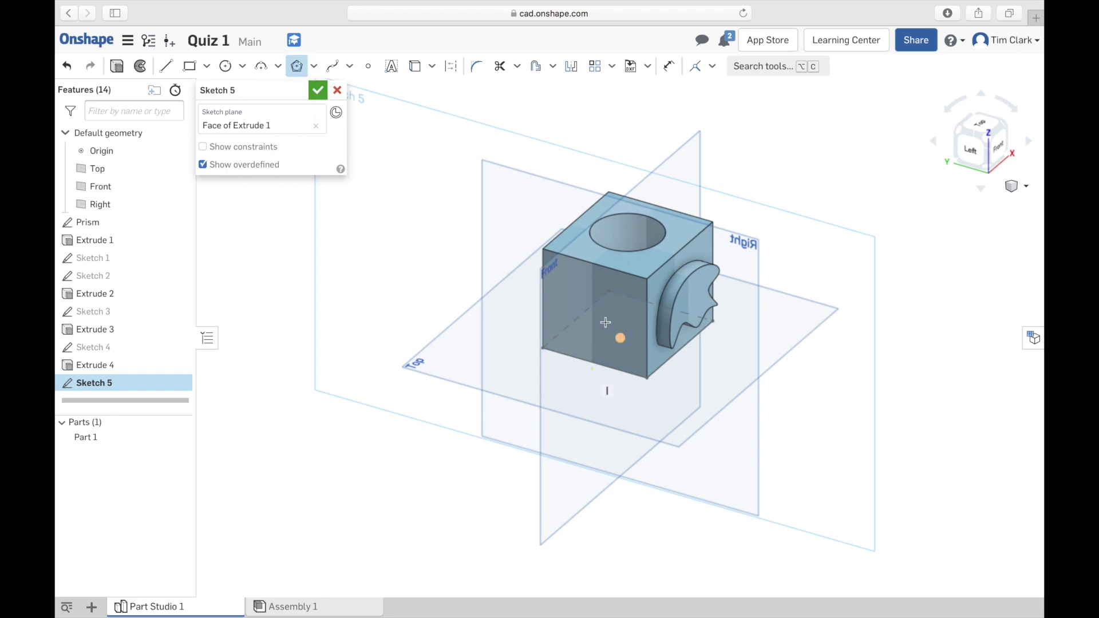
{"action": "left_click", "coordinate": [616, 301]}
{"action": "key", "text": "Down"}
{"action": "key", "text": "Down"}
{"action": "key", "text": "Down"}
{"action": "key", "text": "Up"}
{"action": "key", "text": "Up"}
{"action": "left_click", "coordinate": [602, 311]}
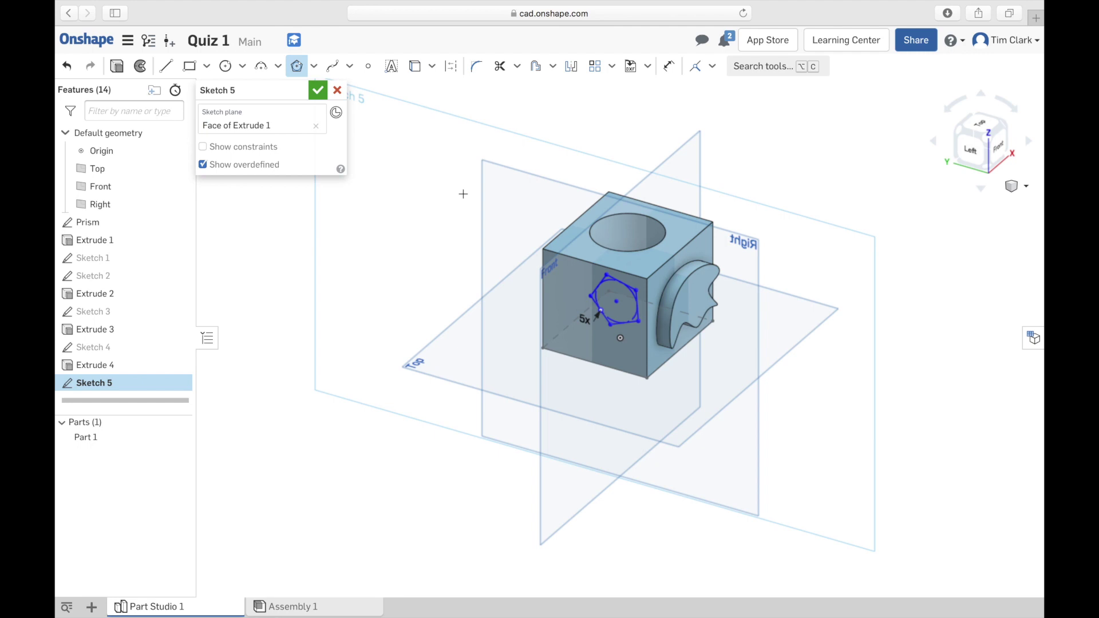
{"action": "left_click", "coordinate": [318, 91]}
- Extrude the pentagon into the block as a blind addition about 1.31 in deep, merged with Part 1
{"action": "left_click", "coordinate": [178, 66]}
{"action": "left_click", "coordinate": [612, 302]}
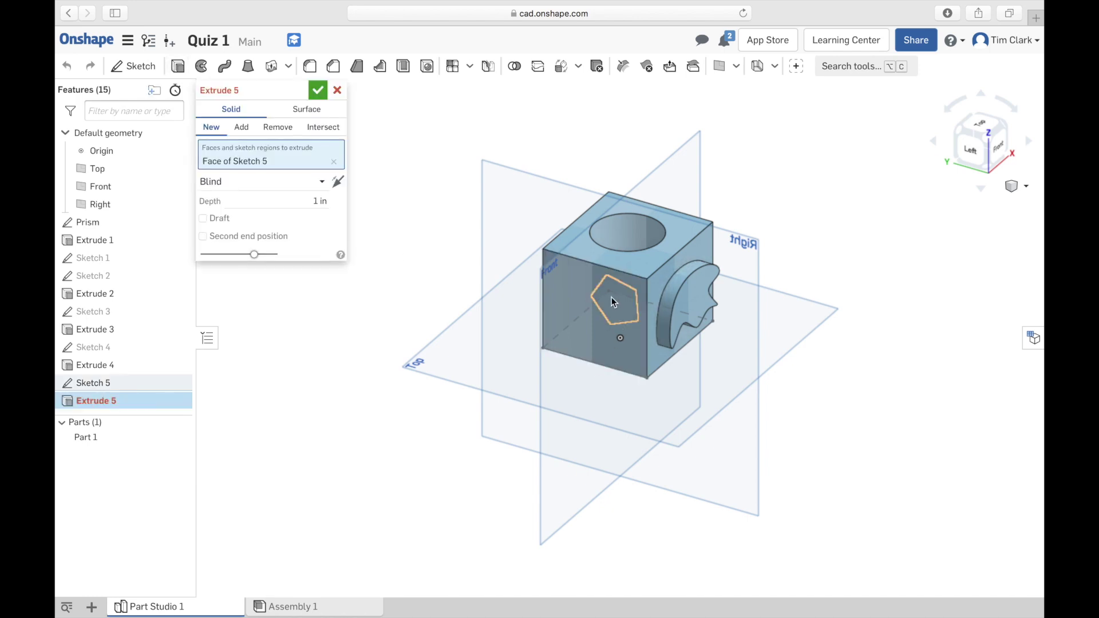
{"action": "left_click_drag", "start_coordinate": [576, 338], "coordinate": [641, 285]}
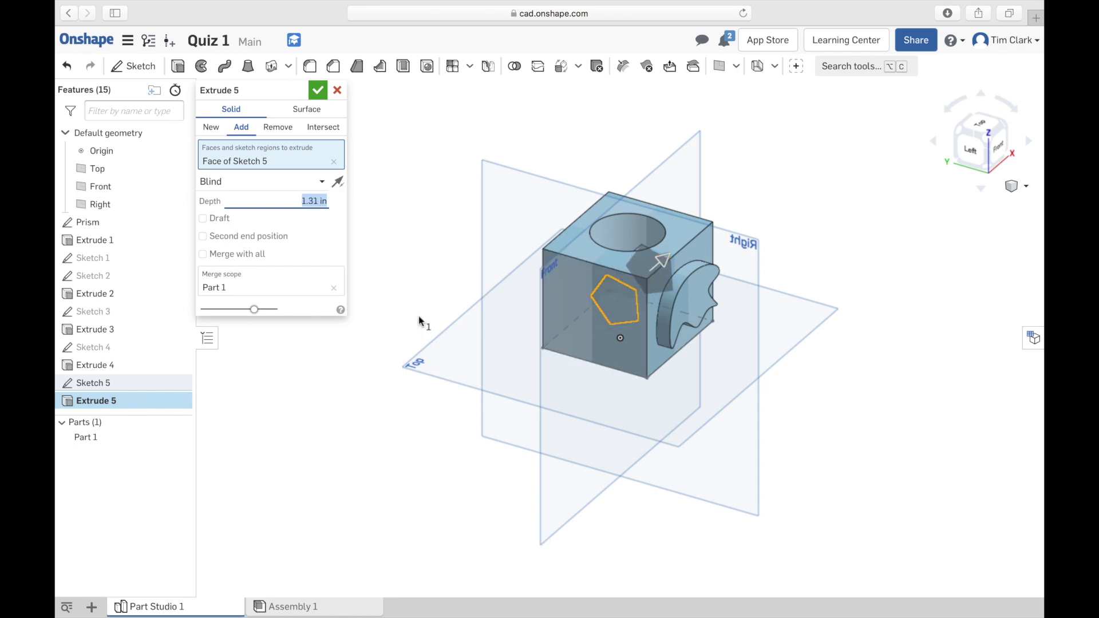
{"action": "left_click", "coordinate": [316, 91]}
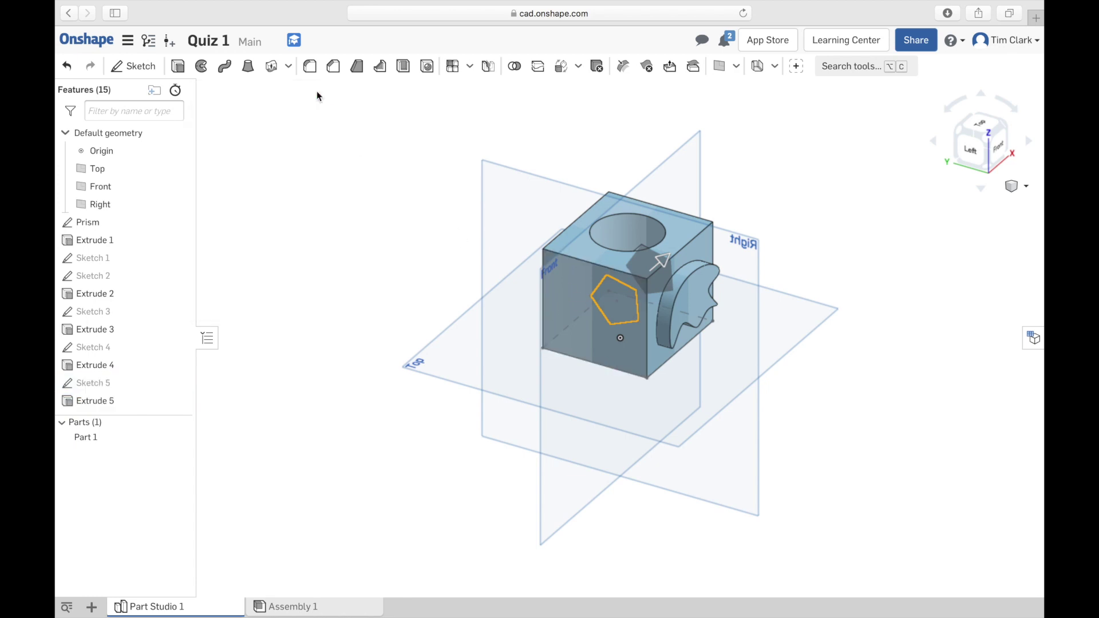
- Edit the pentagon's extrude to Remove so that it cuts material out of Part 1
{"action": "mouse_move", "coordinate": [964, 152]}
{"action": "left_mouse_down"}
{"action": "mouse_move", "coordinate": [916, 179]}
{"action": "mouse_move", "coordinate": [965, 148]}
{"action": "left_mouse_up"}
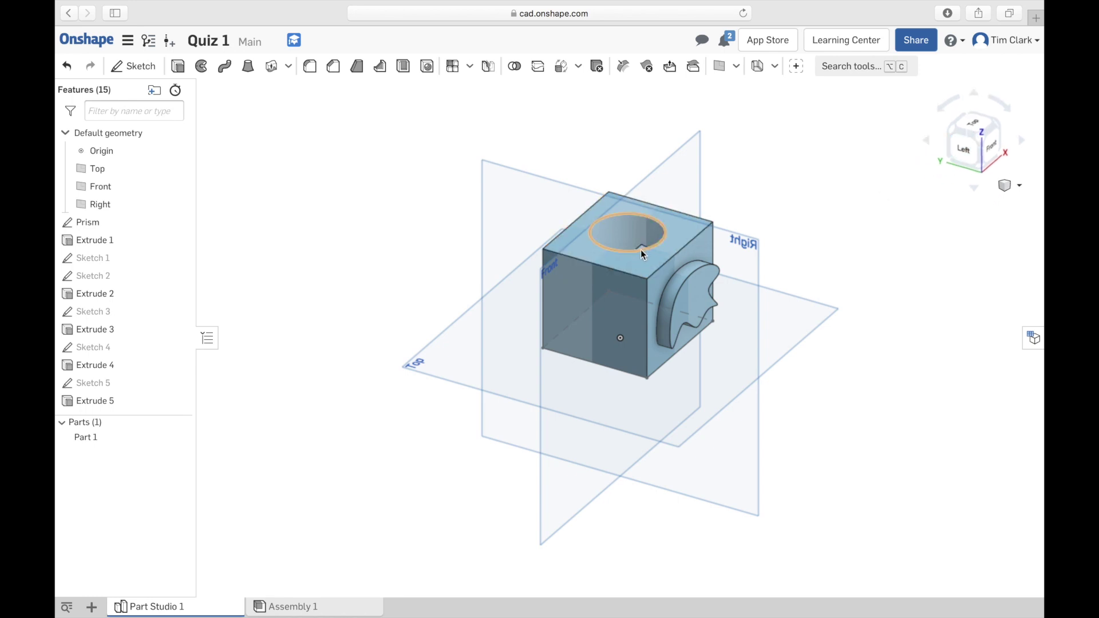
{"action": "double_click", "coordinate": [85, 402]}
{"action": "left_click", "coordinate": [280, 129]}
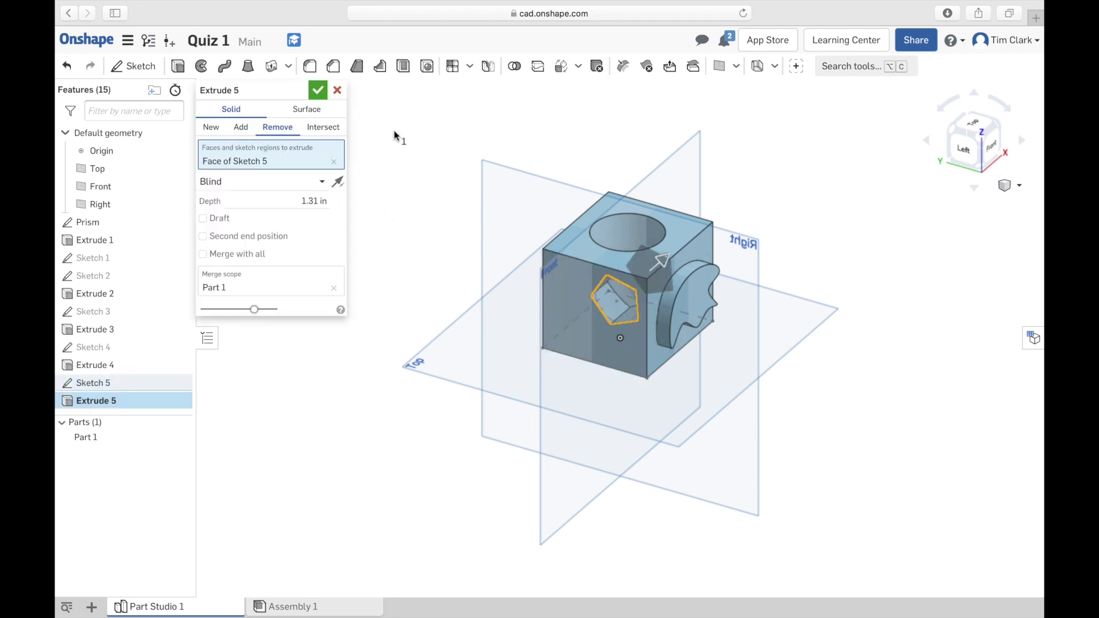
{"action": "left_click", "coordinate": [318, 91]}
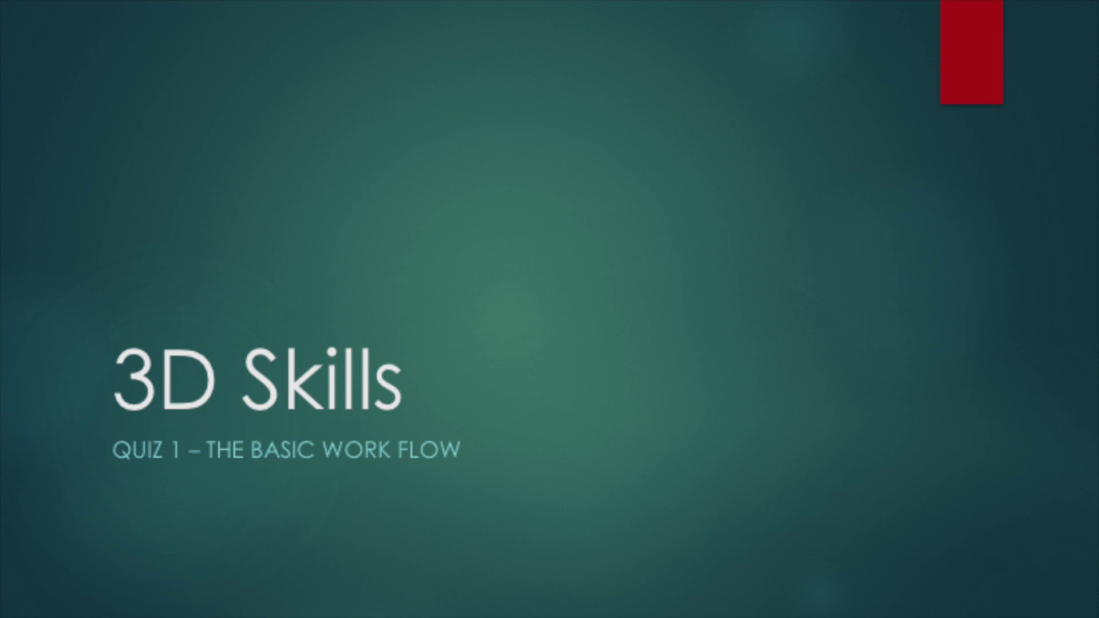
{"action": "key", "text": "Right"}
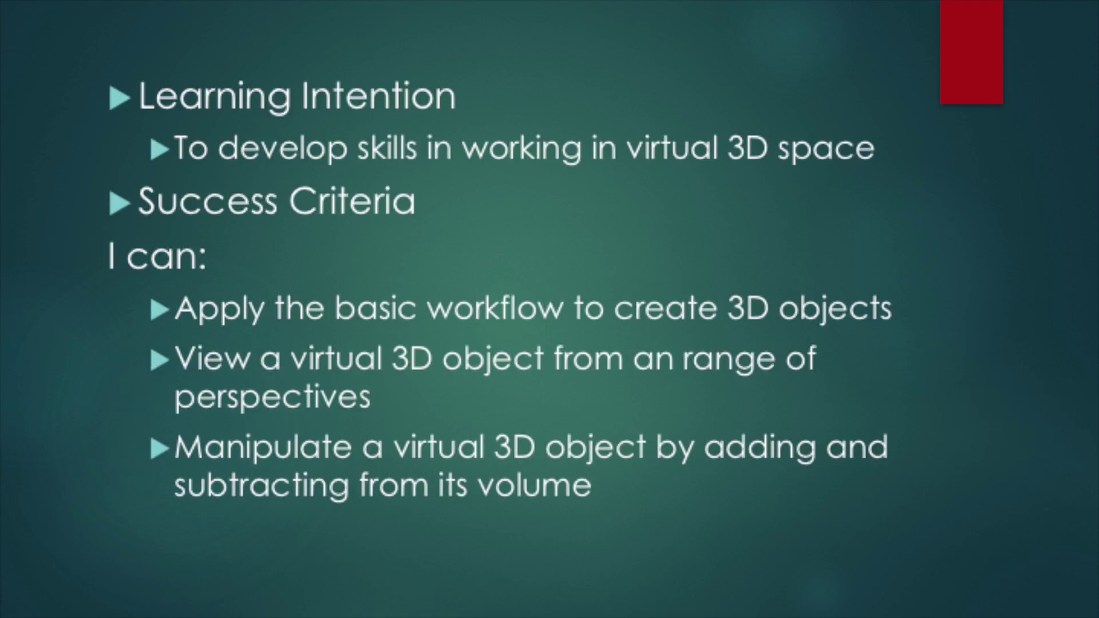